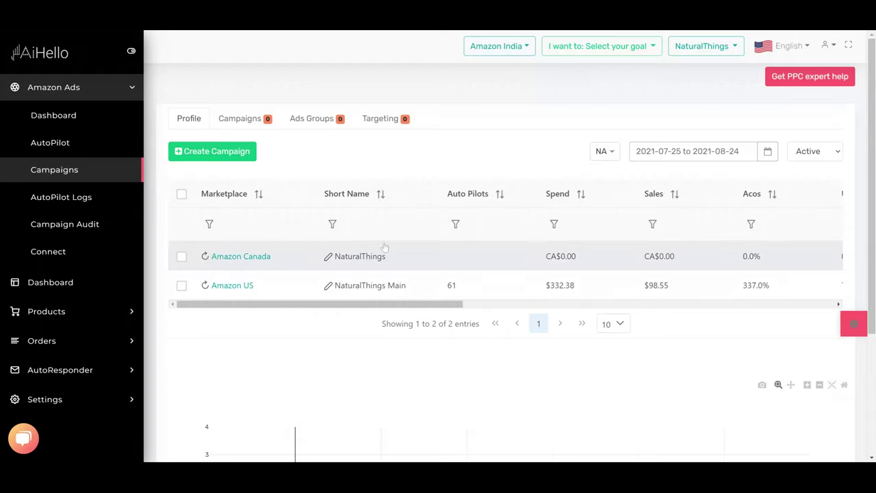
Open the Ads Dashboard and review the ACOS bubble chart and marketplace table in USD.
left_click(63, 116)
scroll(496, 385, "down", 3)
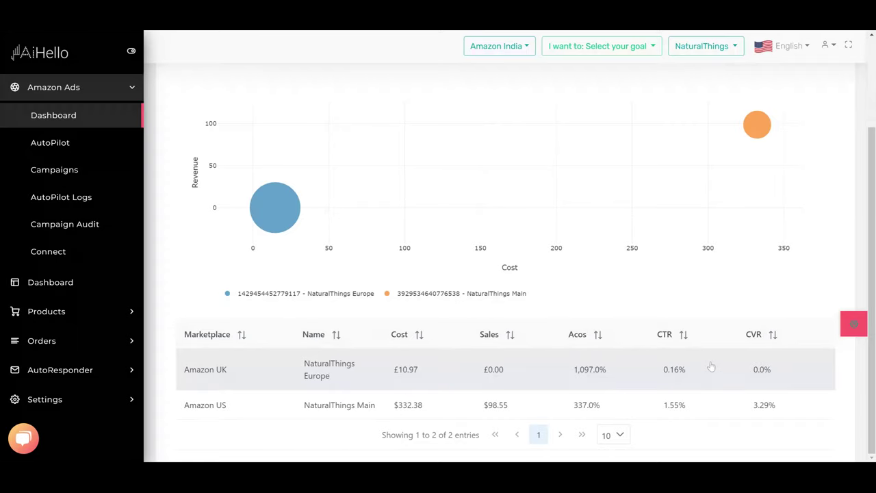
scroll(708, 363, "up", 3)
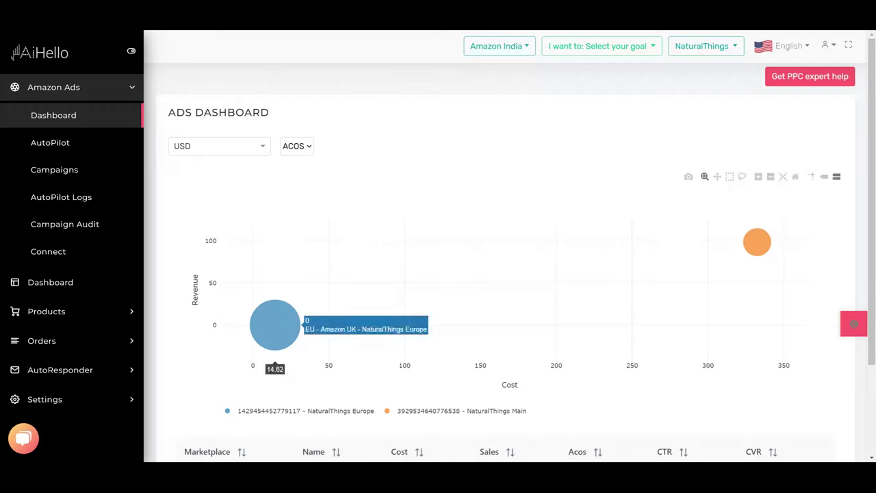
Filter the campaign profiles to Inactive and switch the Amazon US profile on.
left_click(59, 177)
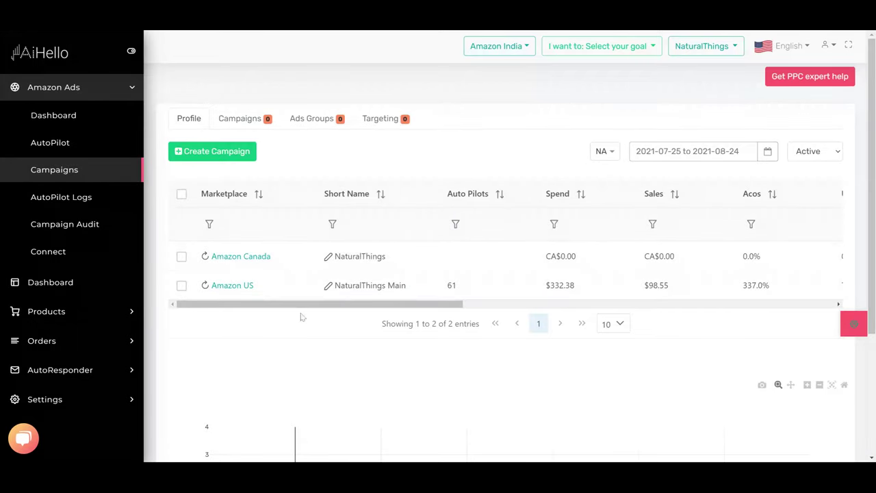
scroll(270, 305, "right", 2)
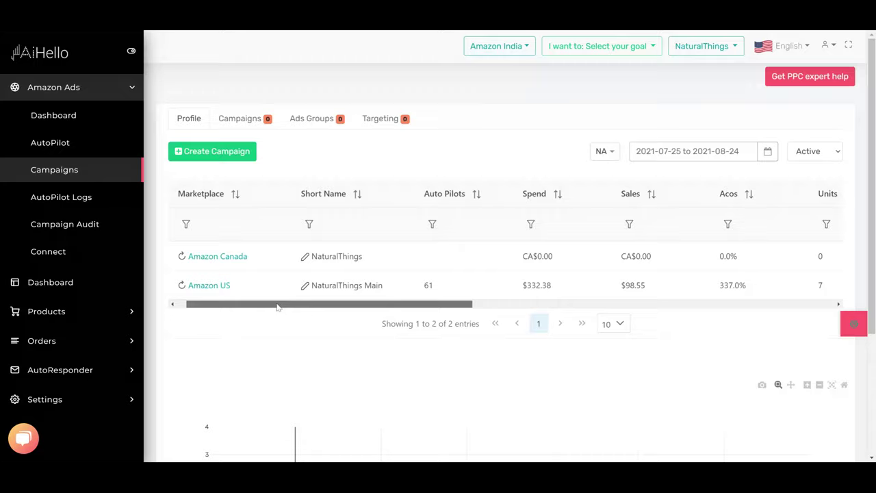
left_click_drag(277, 307, 653, 328)
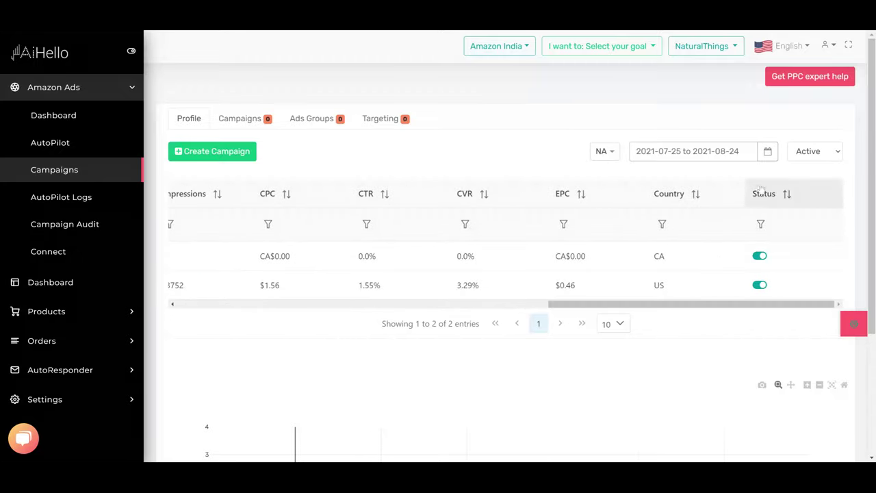
left_click(809, 155)
left_click(805, 186)
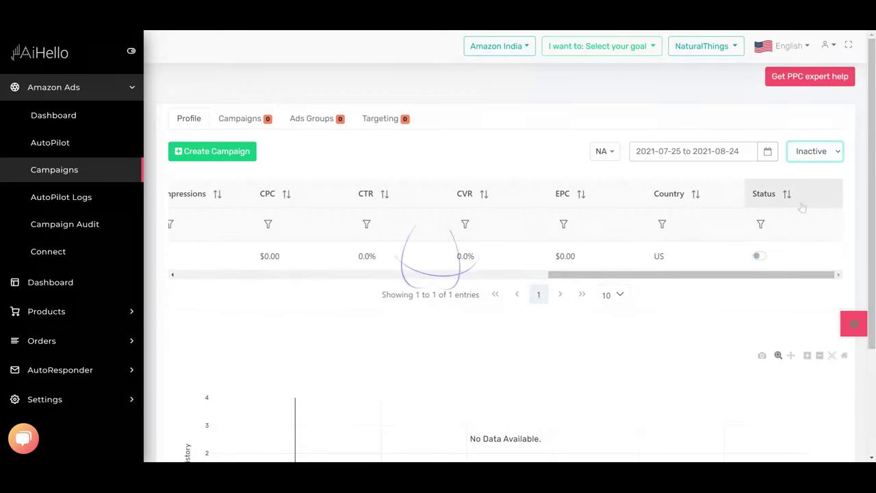
left_click_drag(595, 282, 863, 320)
left_click(758, 257)
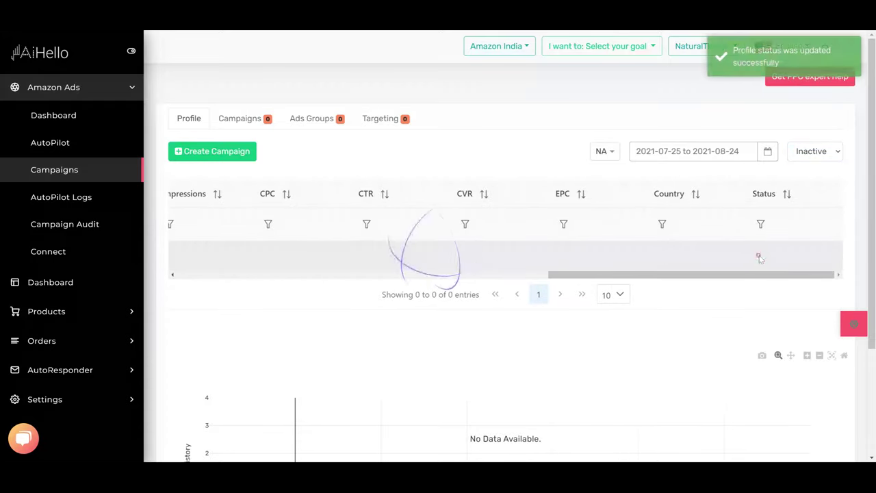
Filter profiles to Active and switch the Natural Things profile back off.
left_click(814, 152)
left_click(807, 168)
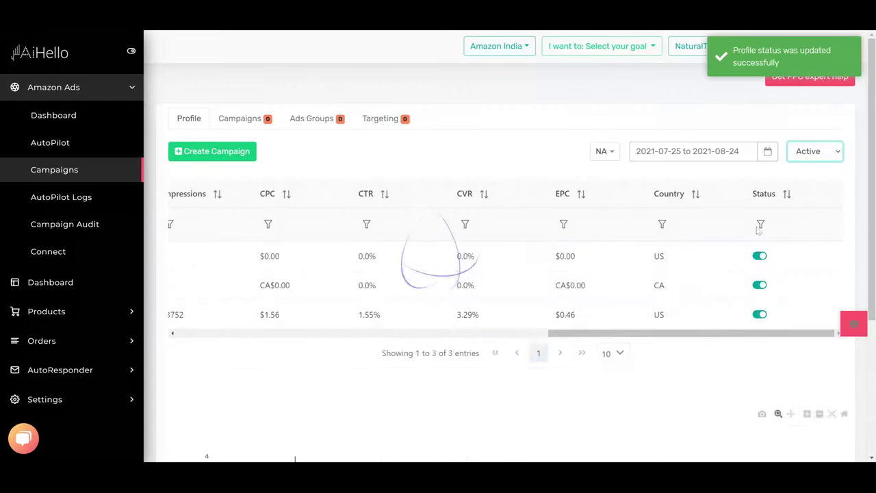
left_click_drag(633, 333, 191, 351)
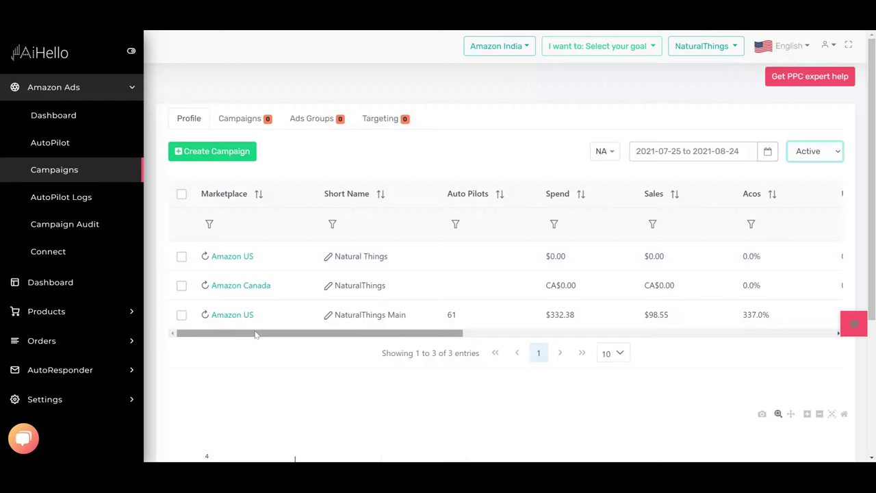
left_click_drag(255, 334, 641, 344)
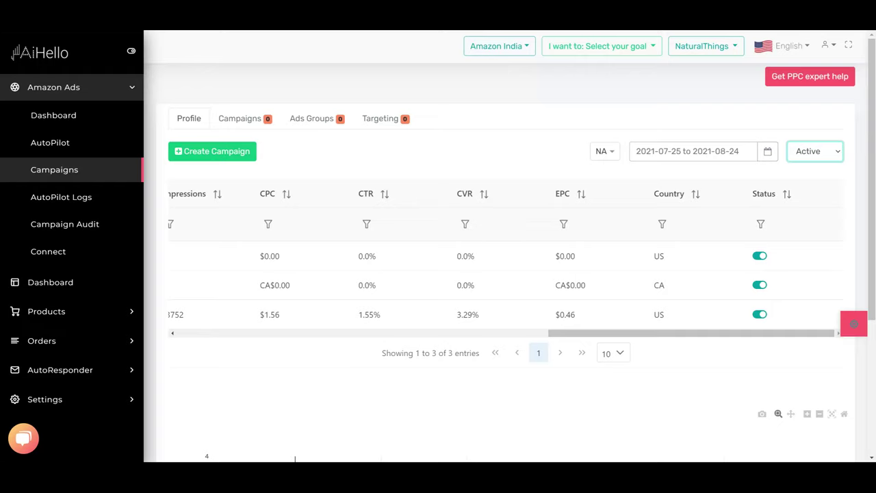
left_click_drag(628, 343, 707, 357)
left_click(759, 256)
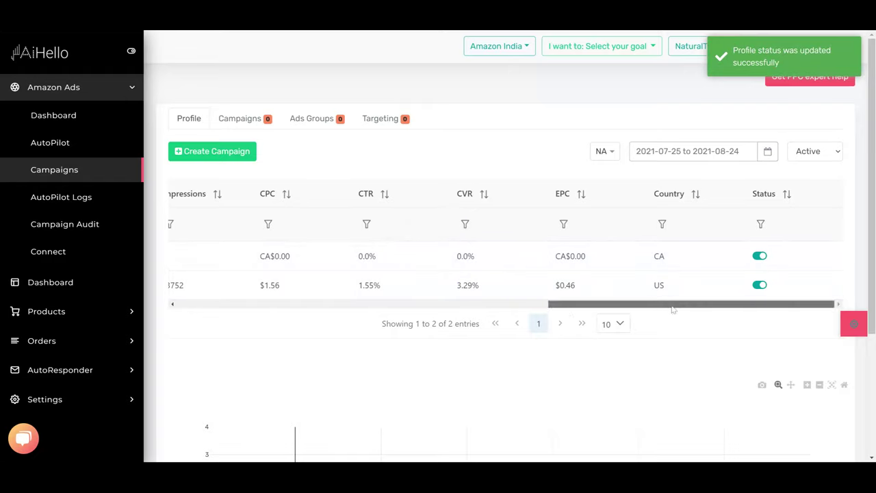
left_click_drag(650, 304, 277, 323)
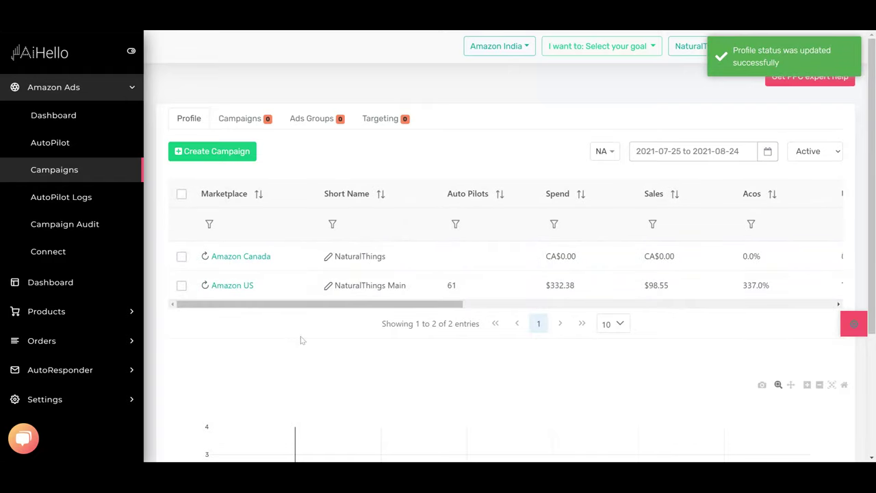
Open the Amazon US campaigns and uncheck paused in the Status filter.
left_click(231, 287)
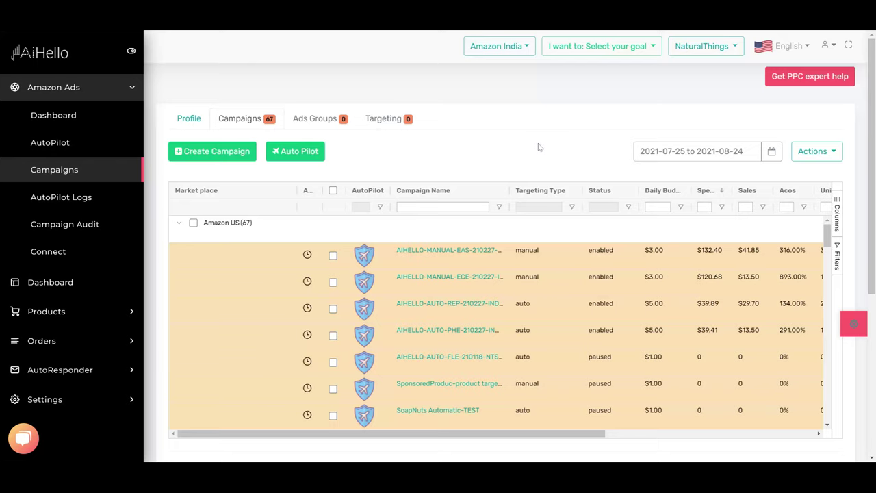
scroll(538, 147, "down", 1)
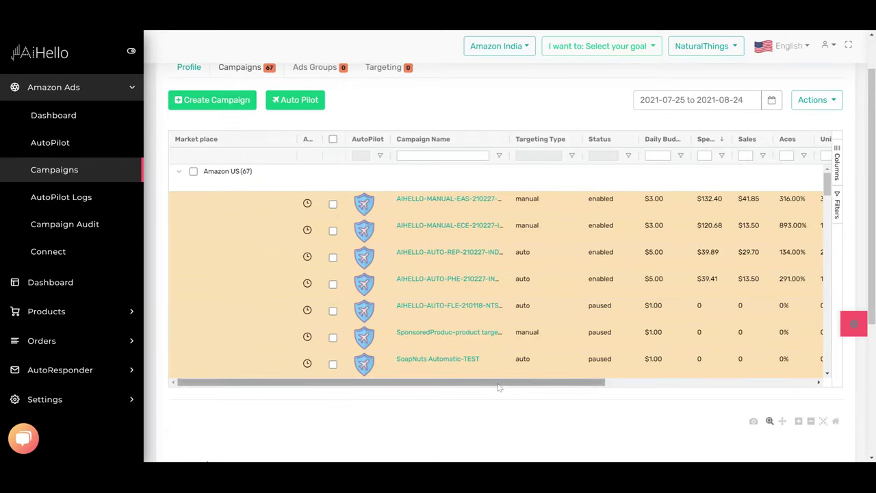
left_click_drag(500, 387, 567, 388)
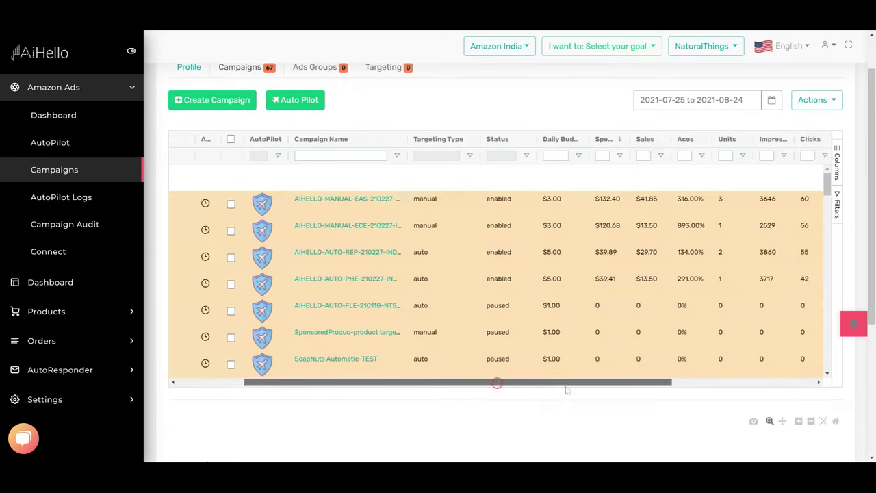
left_click(524, 156)
left_click(523, 216)
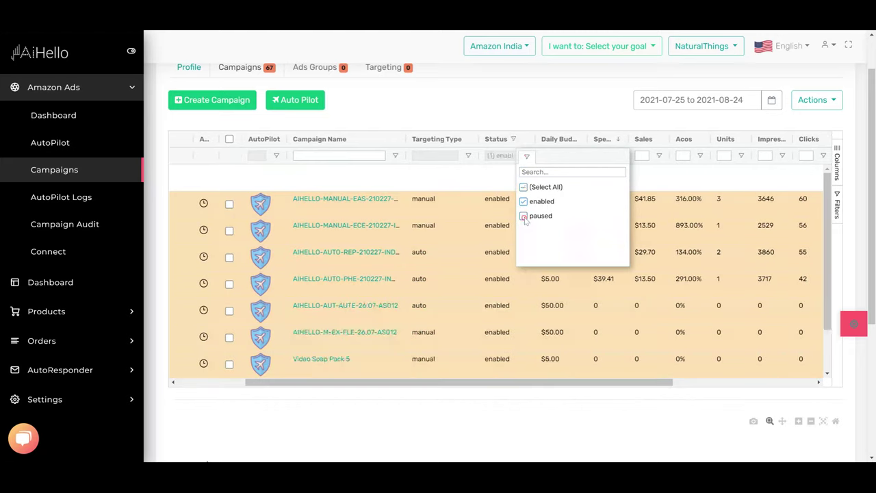
left_click(515, 107)
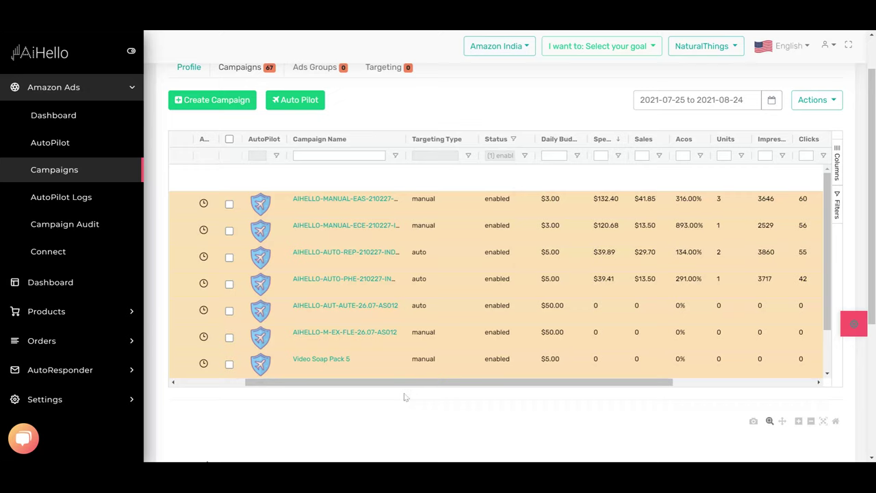
left_click_drag(365, 384, 582, 345)
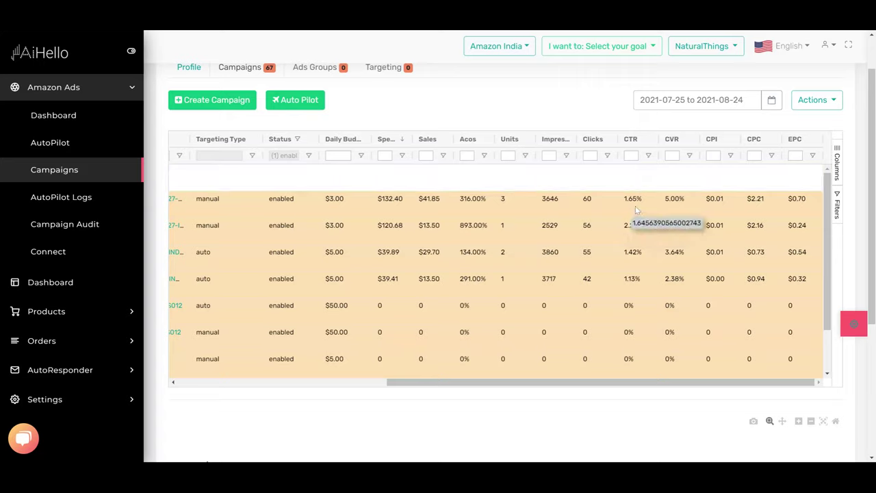
mouse_move(676, 146)
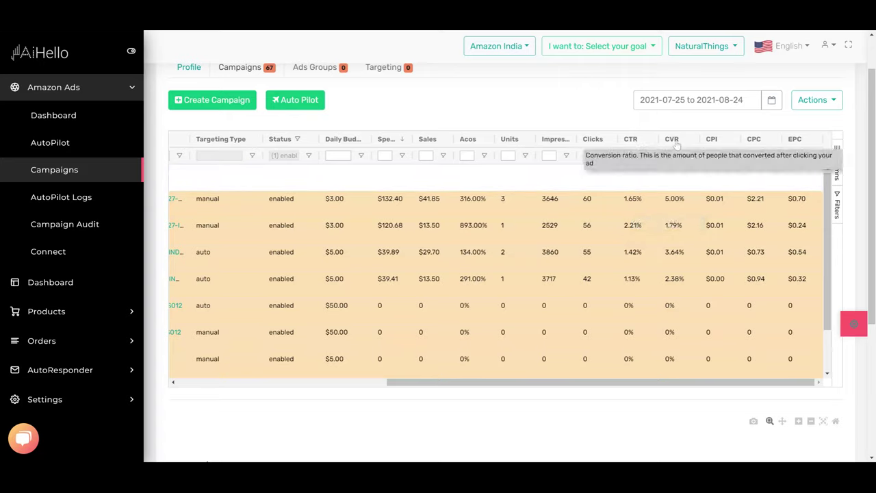
mouse_move(630, 144)
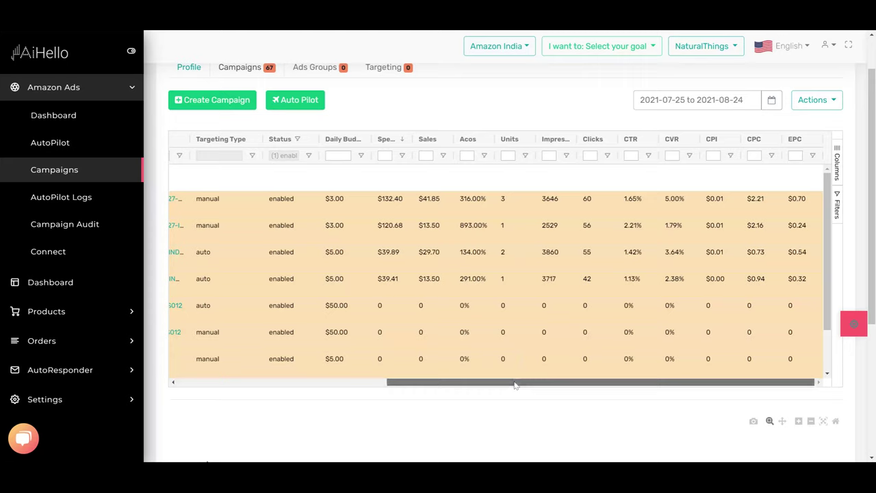
left_click_drag(525, 385, 526, 386)
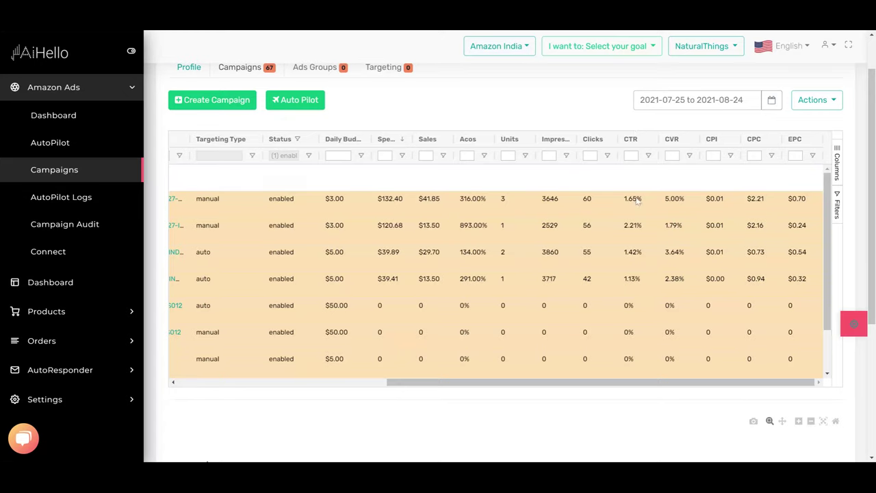
left_click_drag(628, 378, 632, 405)
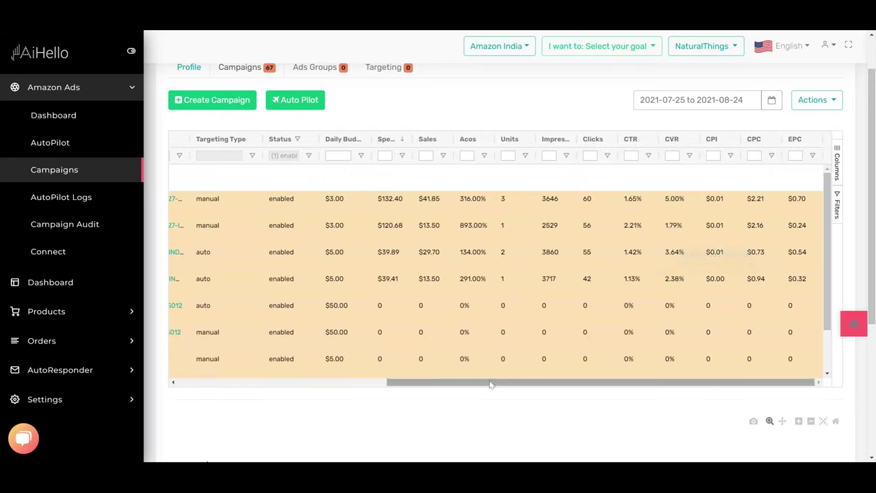
left_click_drag(492, 383, 572, 383)
left_click_drag(678, 388, 424, 399)
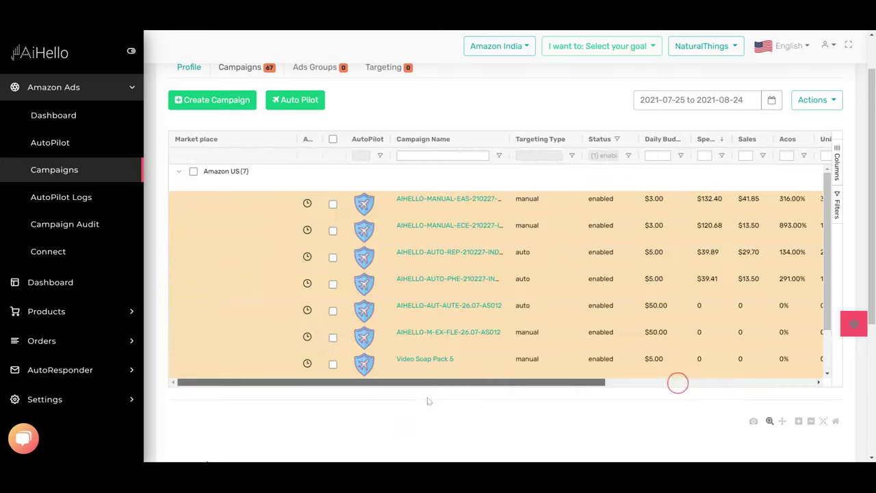
Drill into the top campaign's only ad group to list its 110 targeted keywords.
left_click(460, 199)
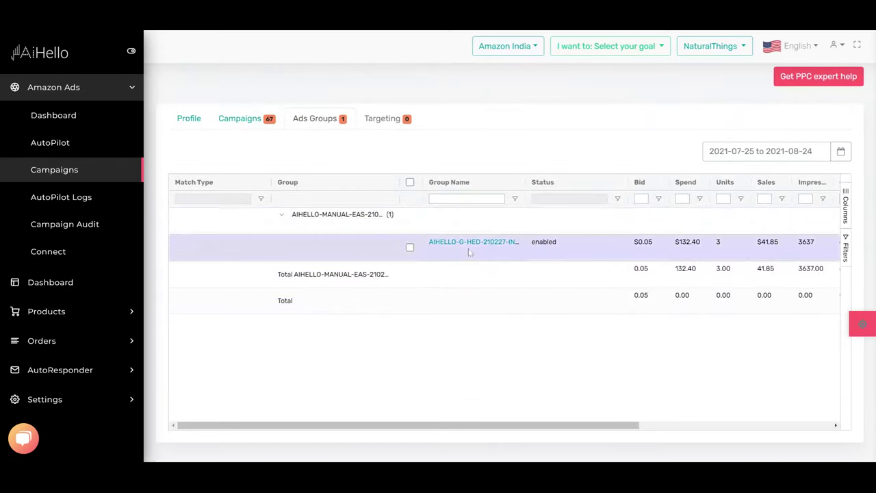
left_click(410, 249)
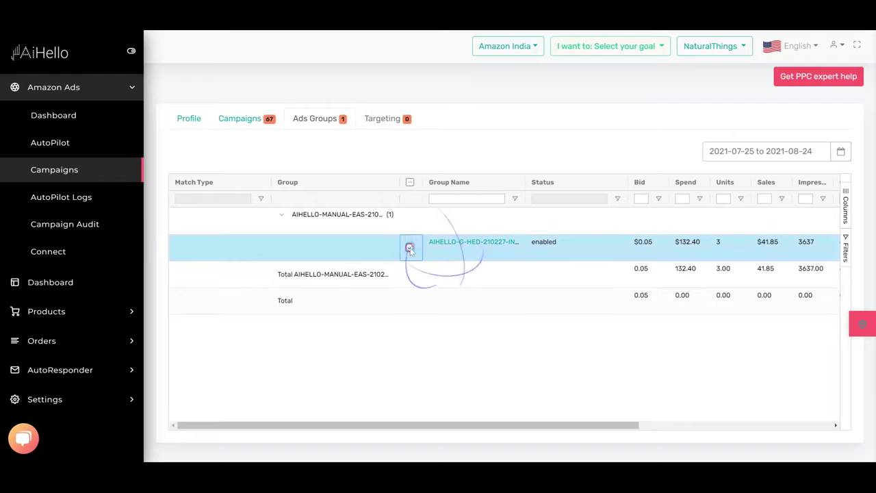
left_click(472, 245)
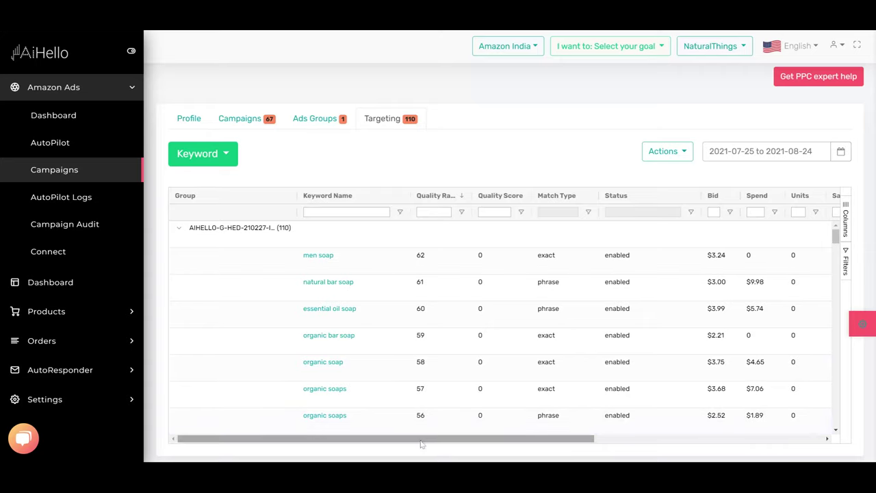
left_click_drag(419, 439, 381, 439)
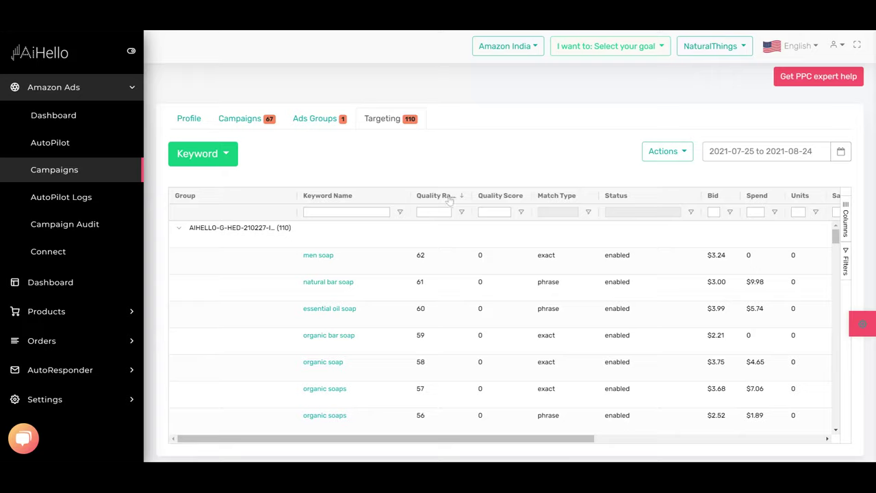
left_click(490, 198)
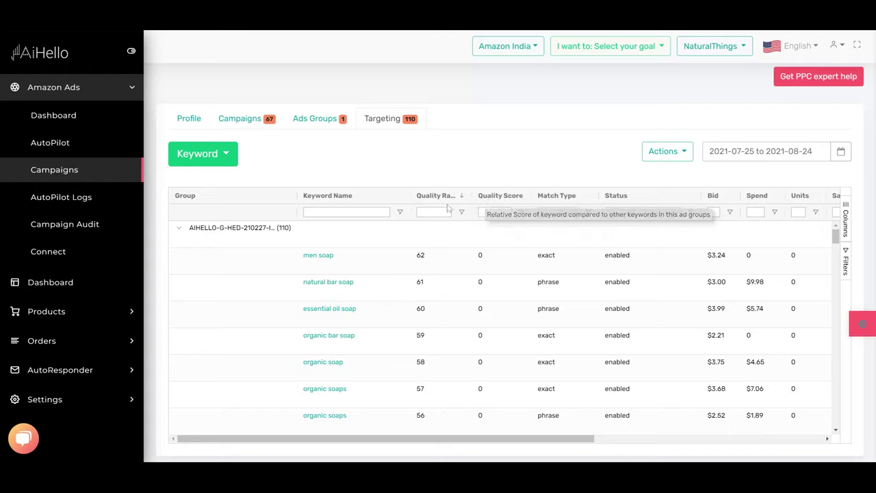
left_click(423, 265)
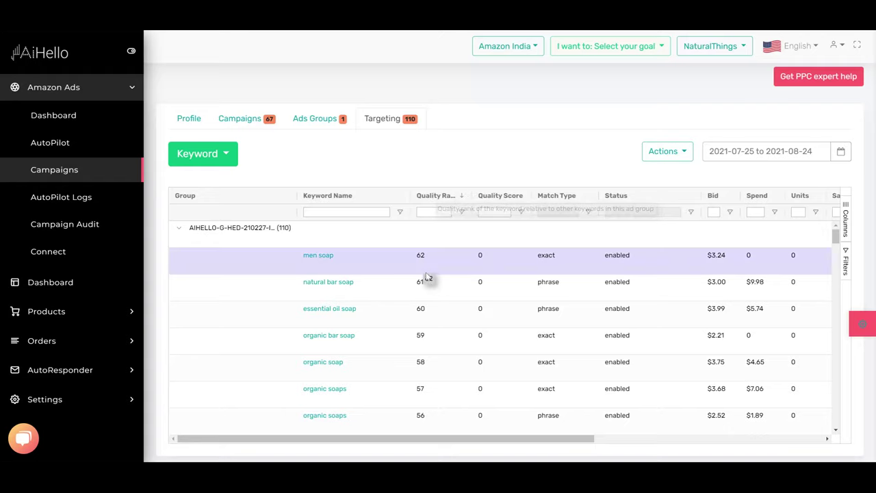
scroll(431, 314, "down", 15)
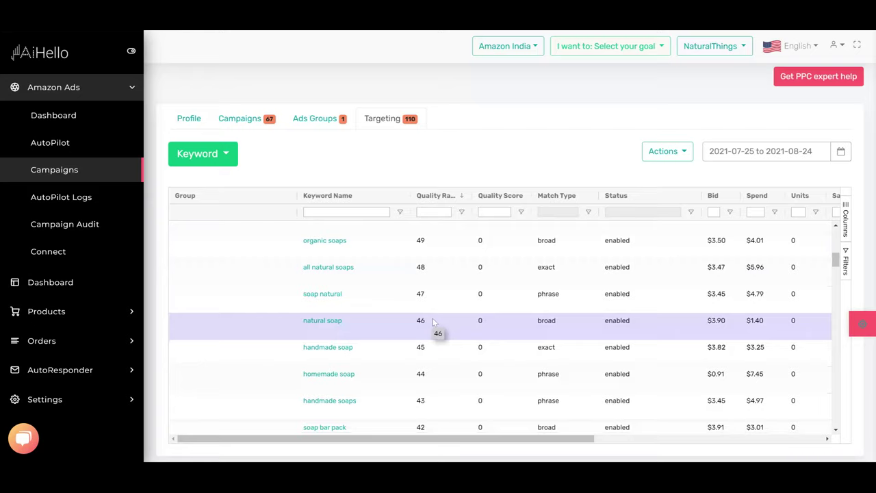
scroll(433, 323, "down", 8)
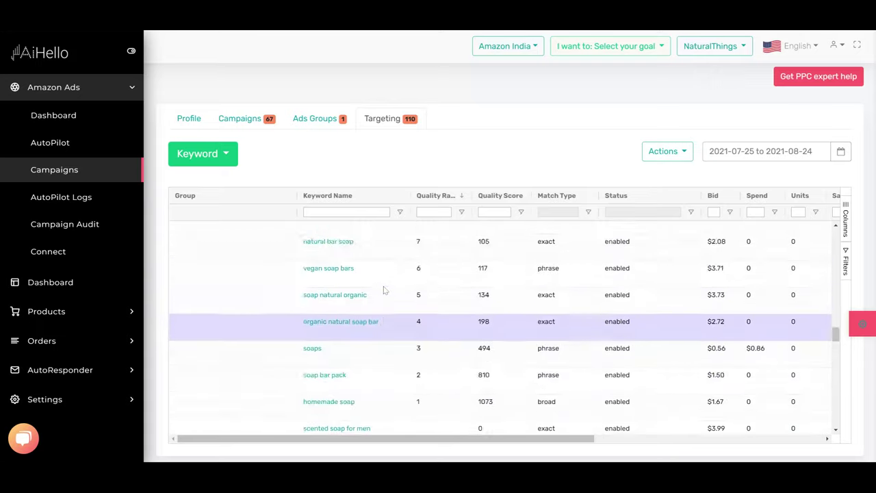
scroll(383, 286, "up", 15)
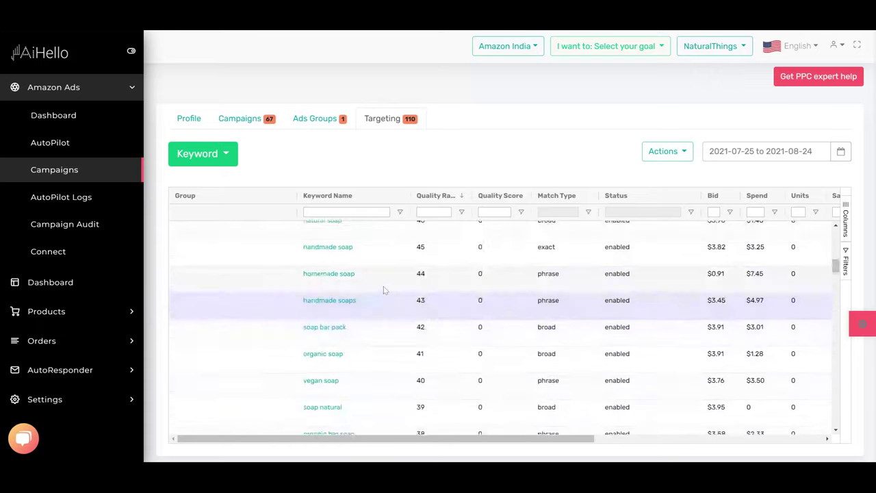
scroll(383, 291, "up", 8)
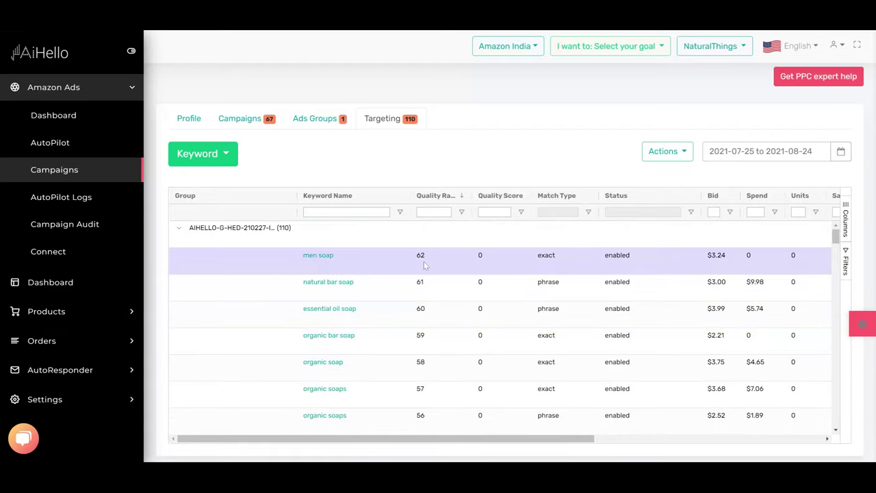
scroll(404, 271, "down", 20)
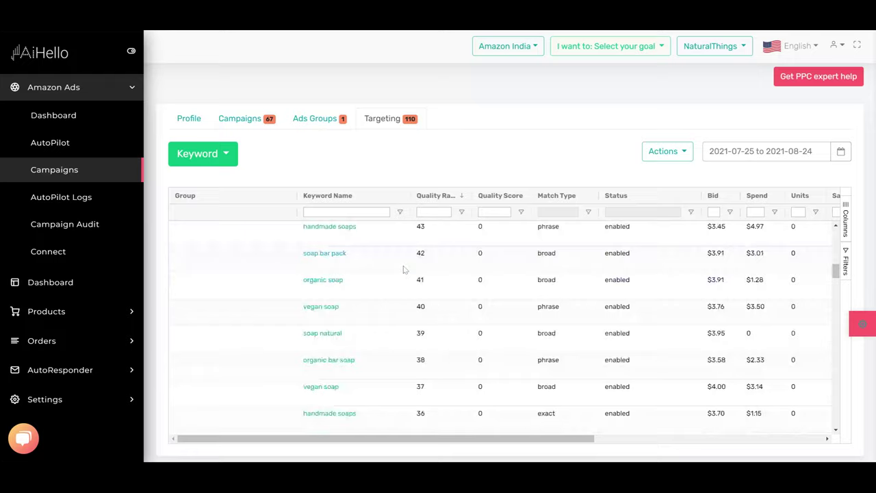
scroll(404, 274, "down", 3)
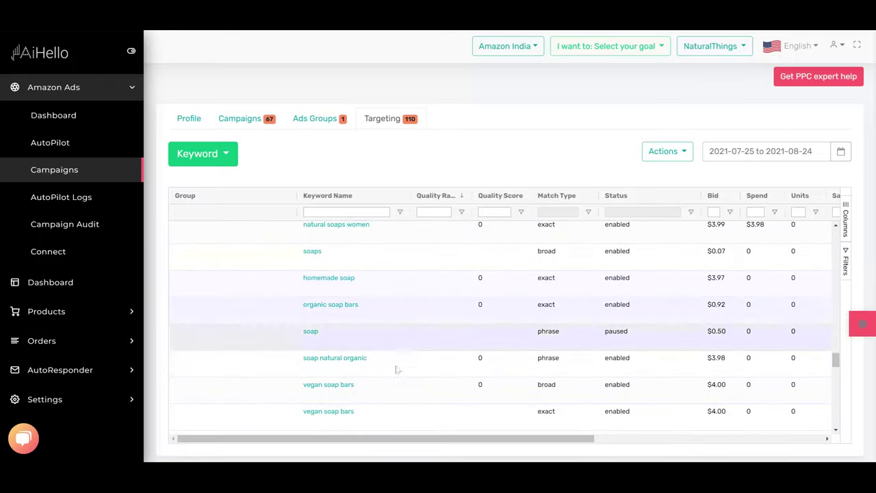
scroll(374, 349, "down", 4)
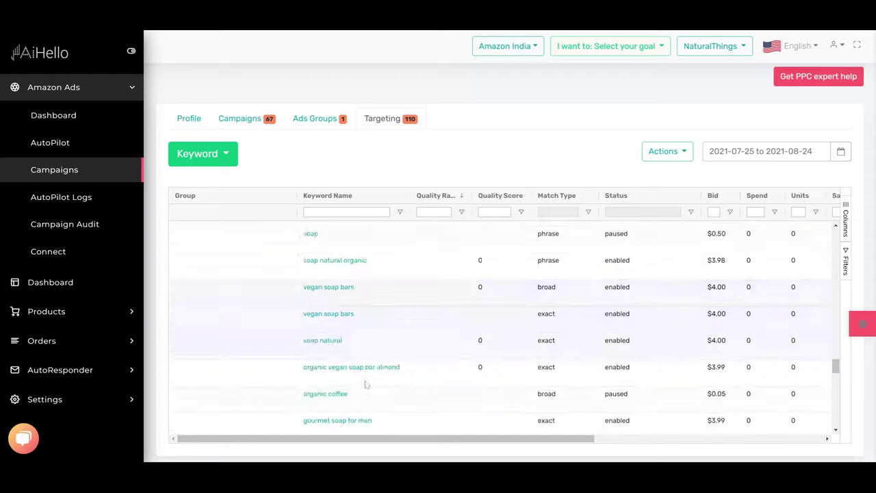
scroll(383, 349, "down", 5)
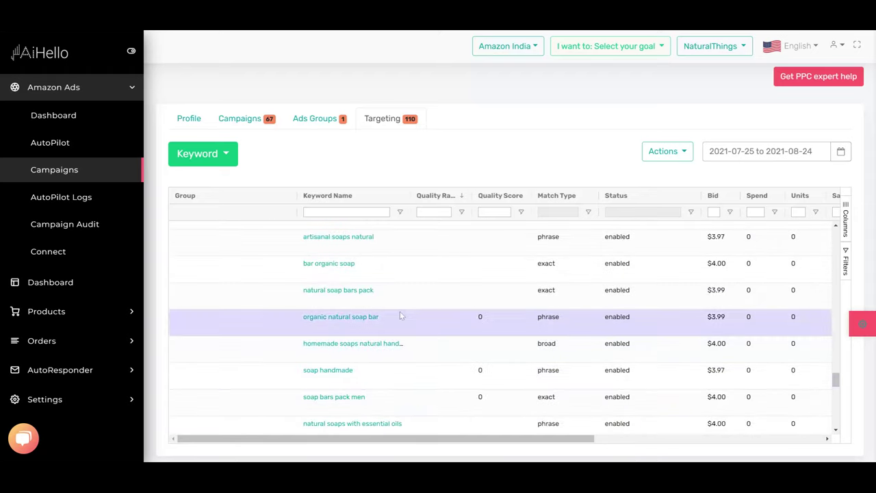
scroll(401, 315, "down", 6)
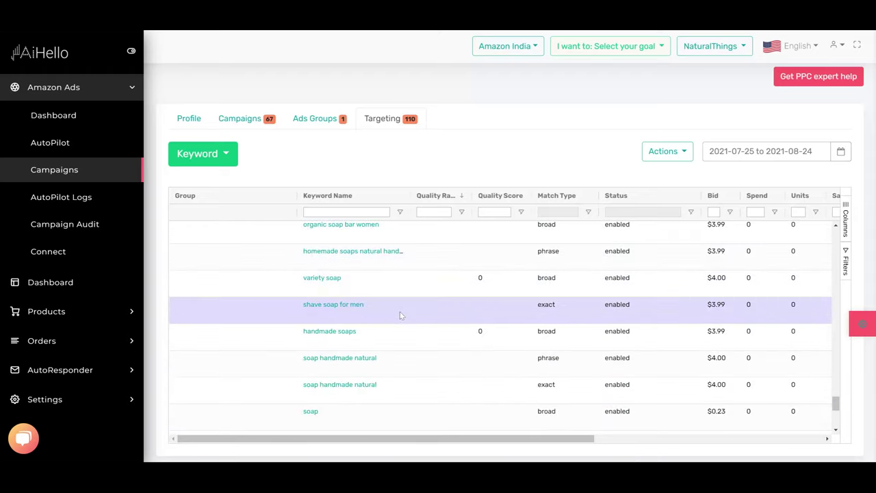
scroll(400, 313, "up", 6)
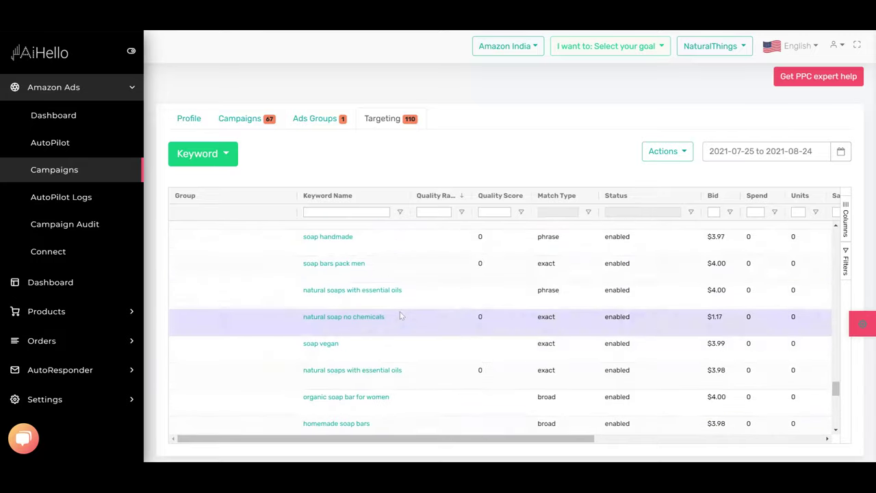
scroll(400, 315, "up", 12)
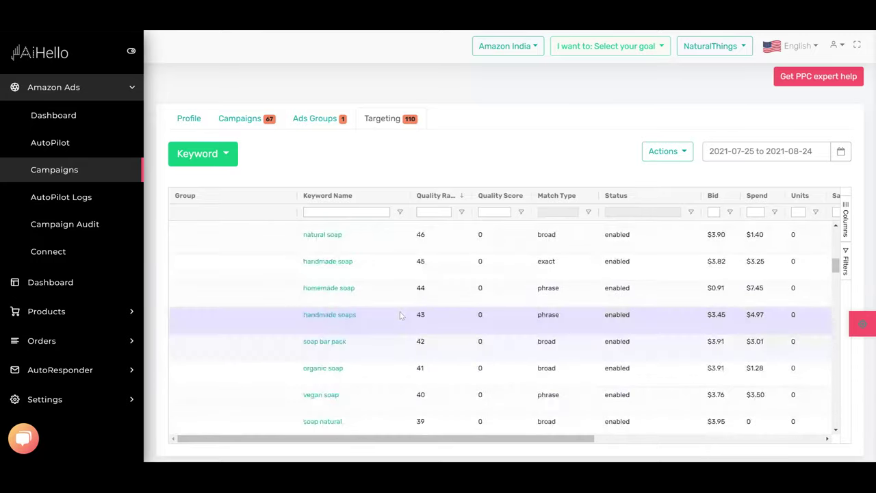
left_click_drag(366, 439, 233, 127)
Turn on AutoPilot for the top Amazon US campaign at a 20% ACoS target and save.
left_click(233, 125)
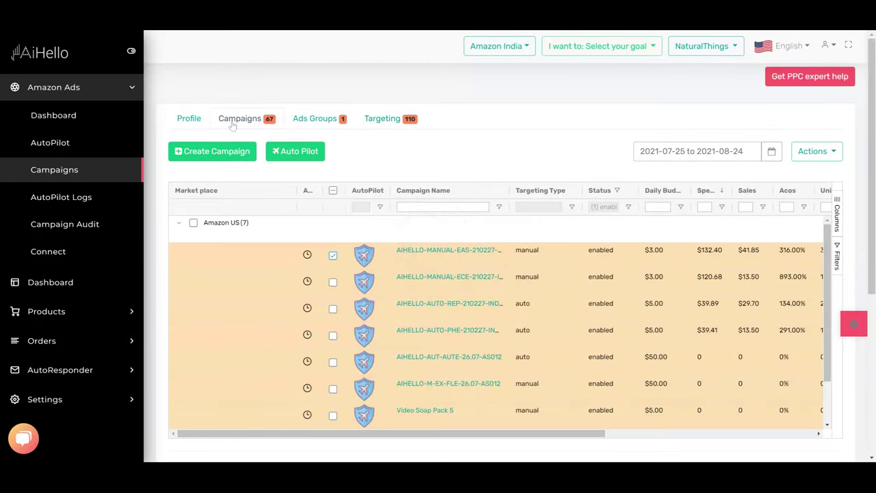
left_click_drag(297, 433, 247, 452)
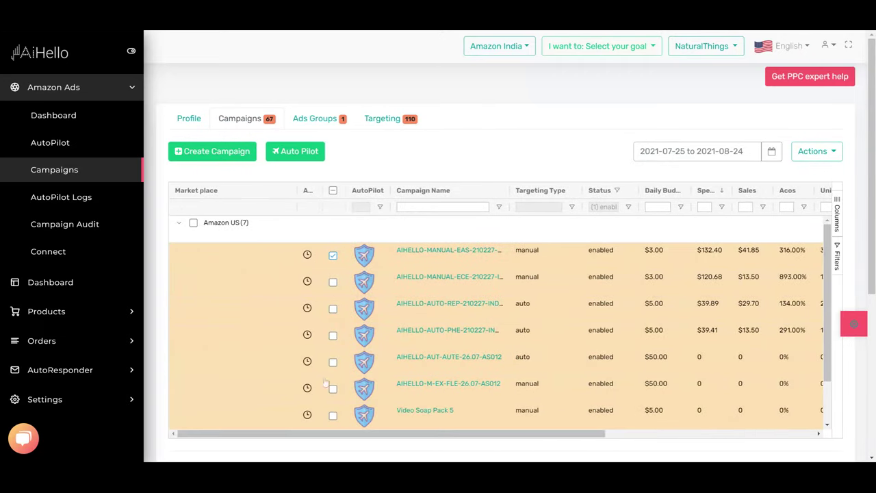
left_click(364, 254)
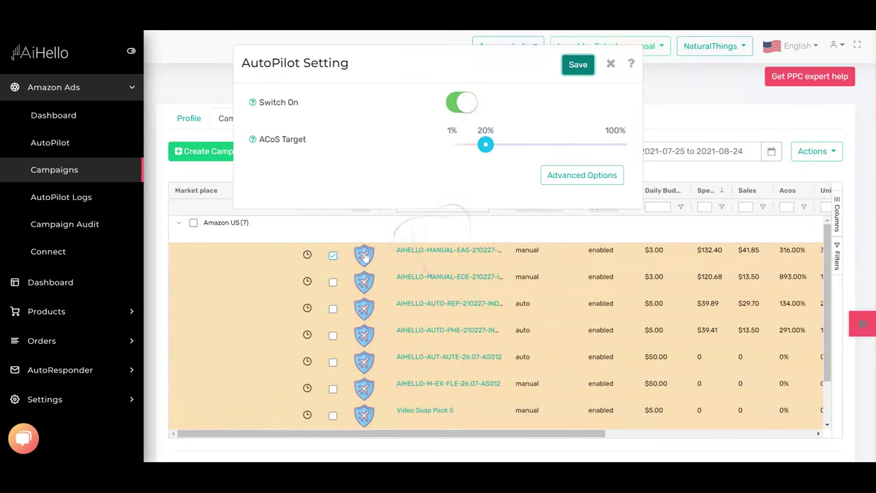
left_click(575, 175)
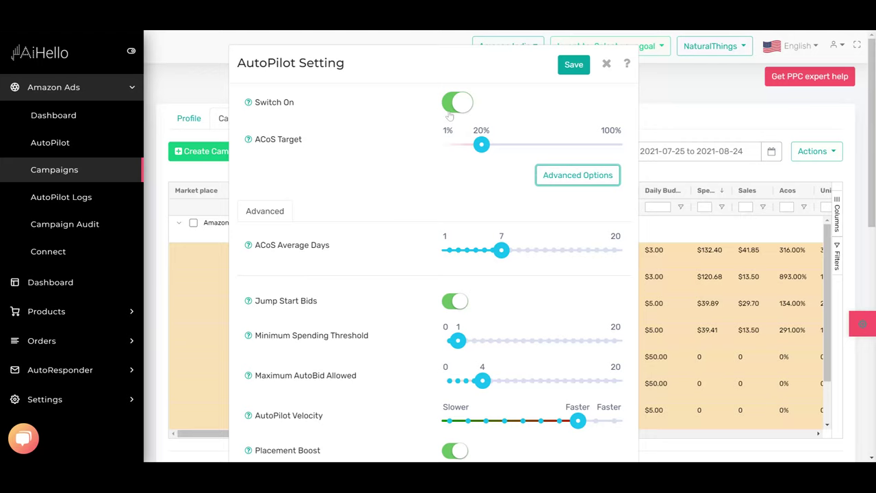
left_click(587, 177)
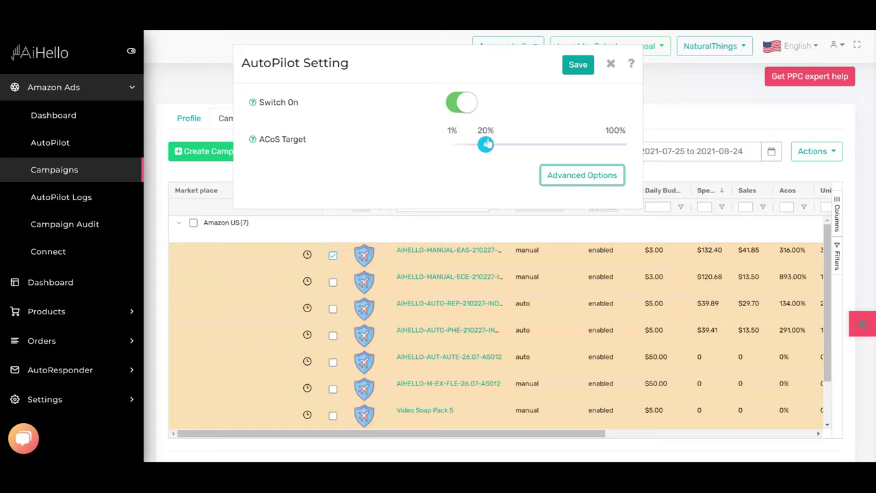
left_click(576, 67)
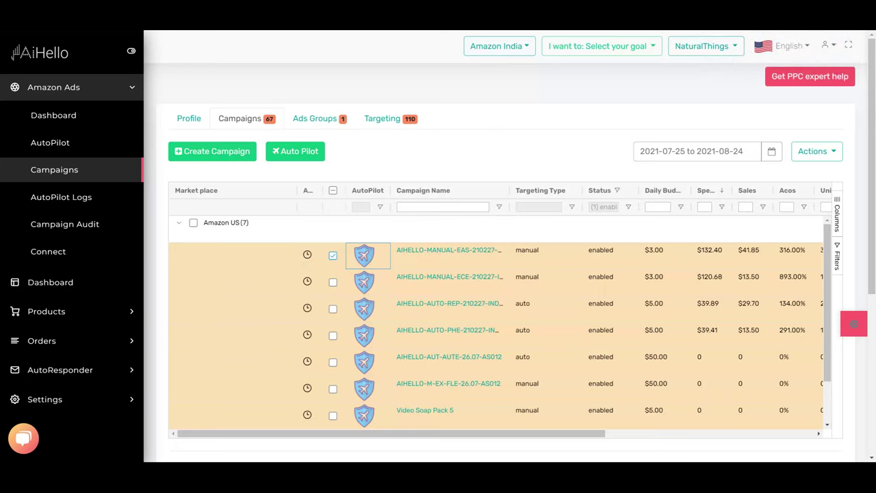
Preview the first campaign's AutoPilot bid-change log before moving to the full logs page.
left_click(307, 254)
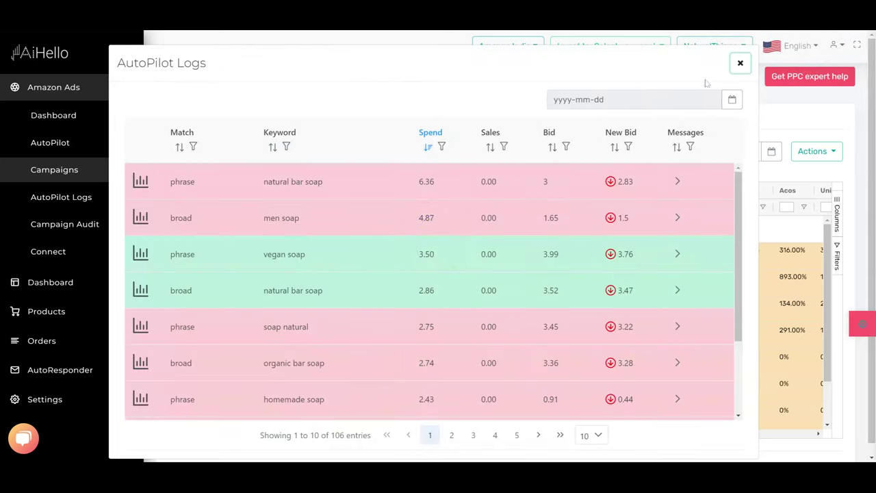
left_click(740, 64)
left_click(51, 196)
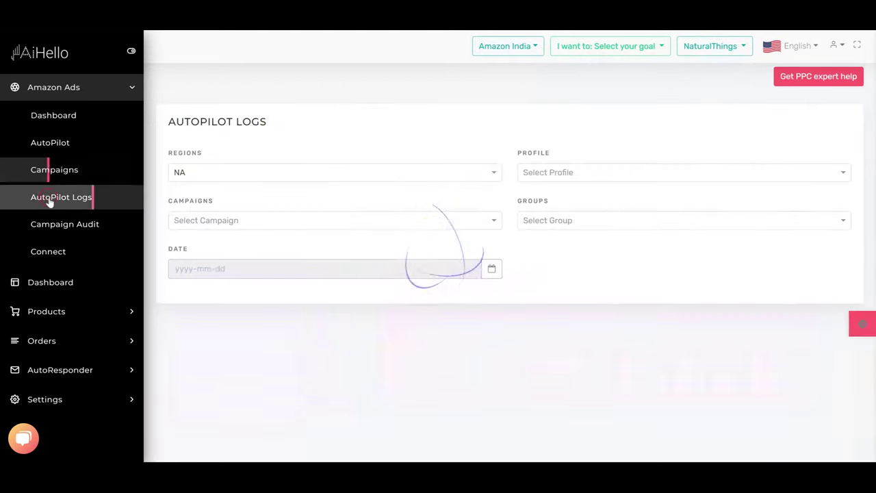
Filter AutoPilot Logs to NaturalThings Main, the CHARSHEA_5 campaign and its single ad group.
left_click(577, 172)
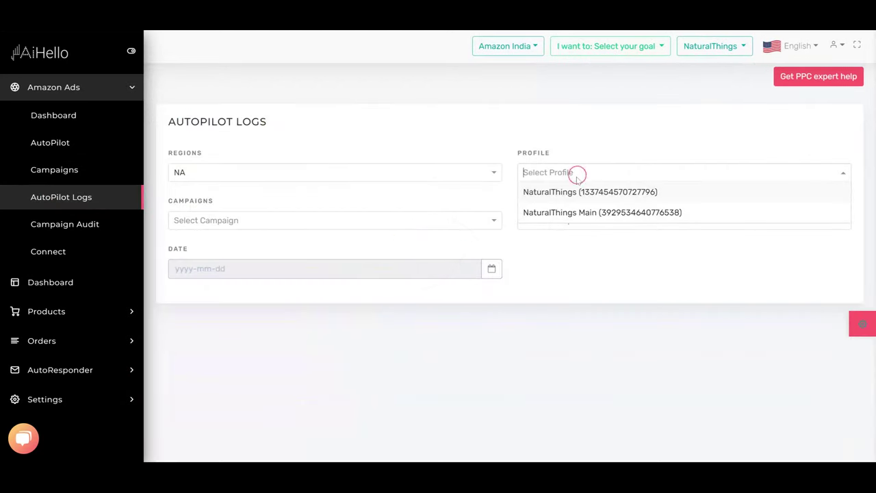
left_click(579, 212)
left_click(227, 220)
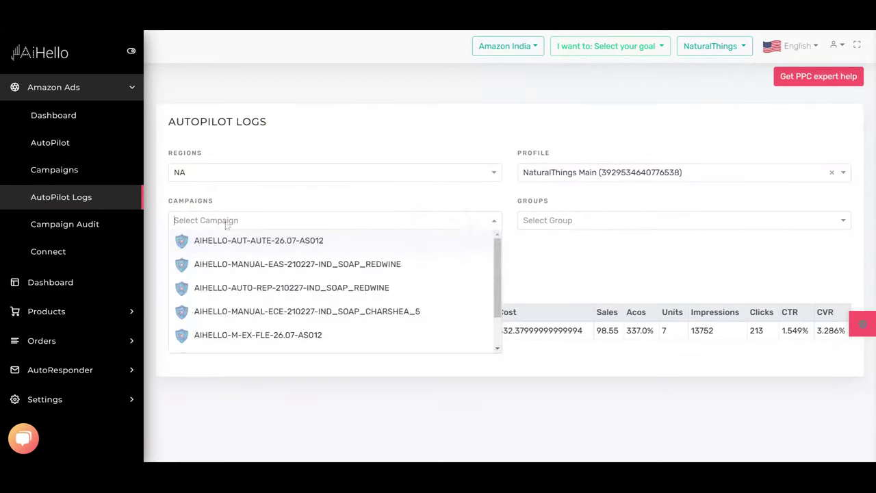
left_click(255, 311)
left_click(604, 221)
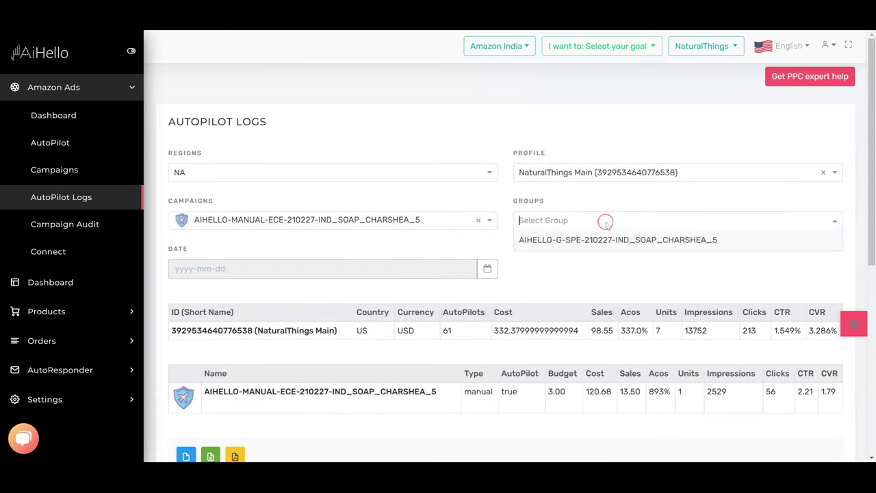
left_click(579, 248)
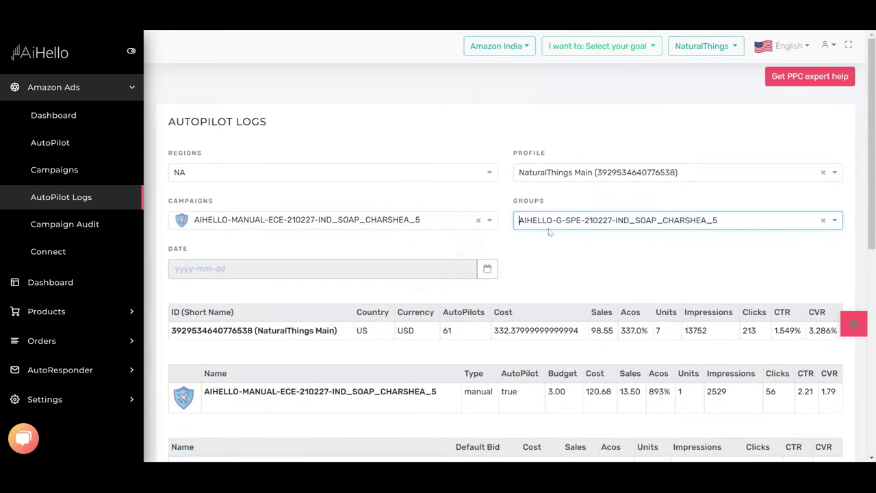
scroll(551, 234, "down", 2)
scroll(606, 236, "down", 5)
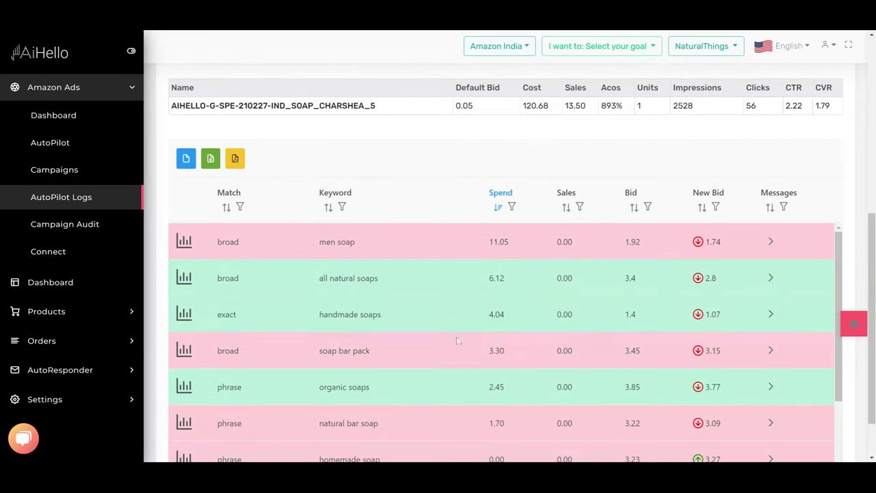
scroll(779, 198, "up", 3)
scroll(783, 185, "down", 4)
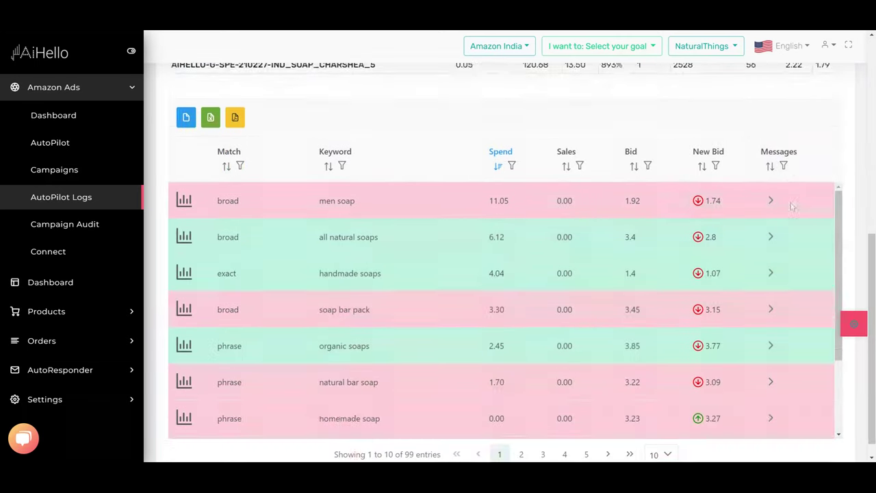
scroll(788, 133, "up", 6)
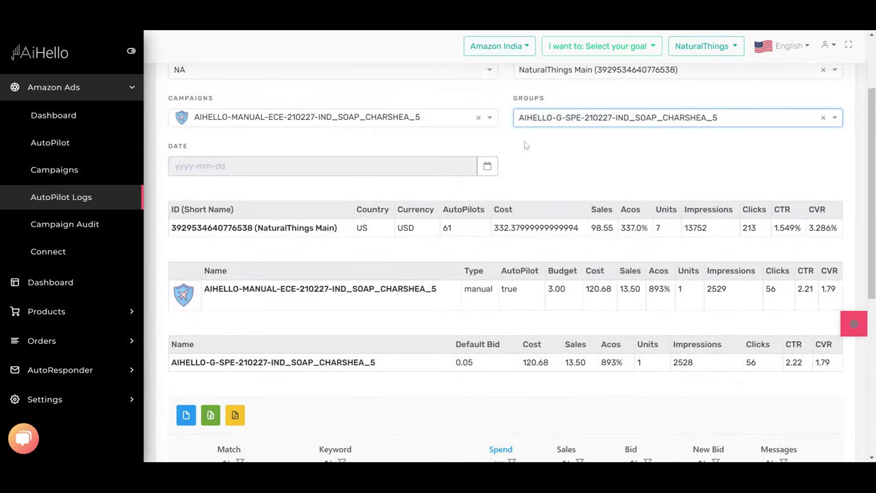
Filter the logs to 2021-08-19 and pick out men soap's 8.73 spend.
left_click(486, 166)
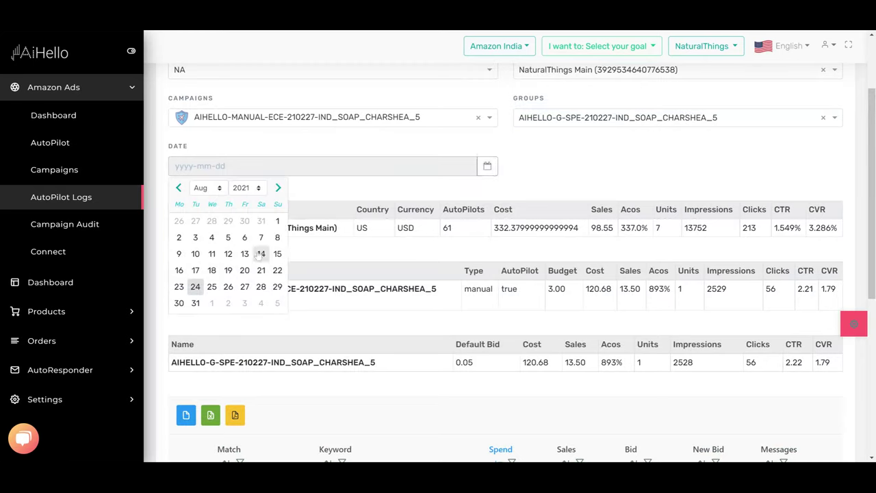
left_click(227, 270)
scroll(229, 272, "down", 3)
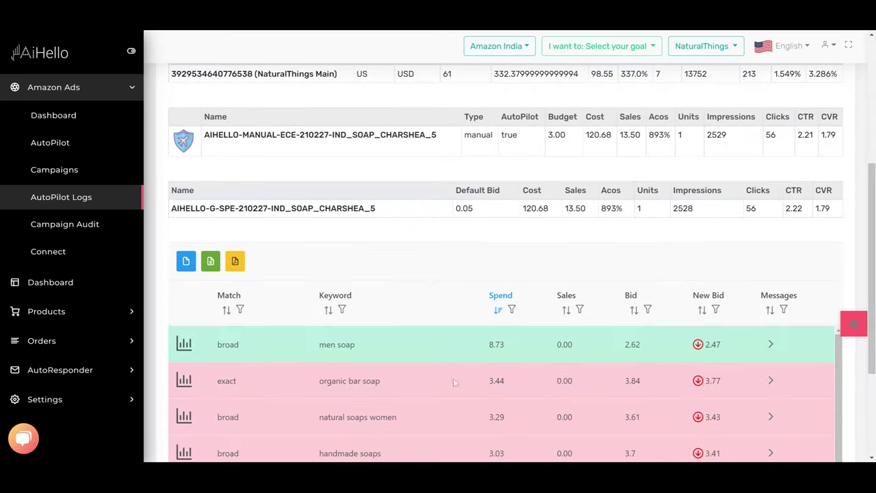
scroll(504, 274, "down", 3)
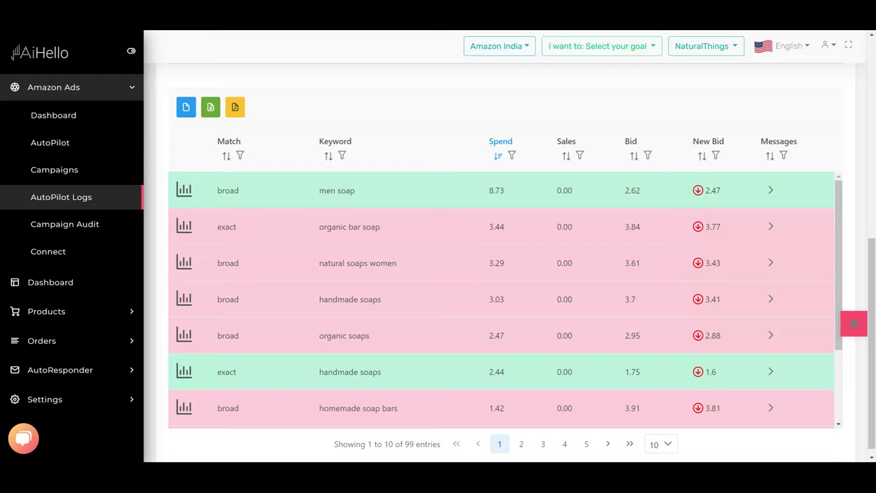
double_click(496, 190)
scroll(620, 199, "up", 3)
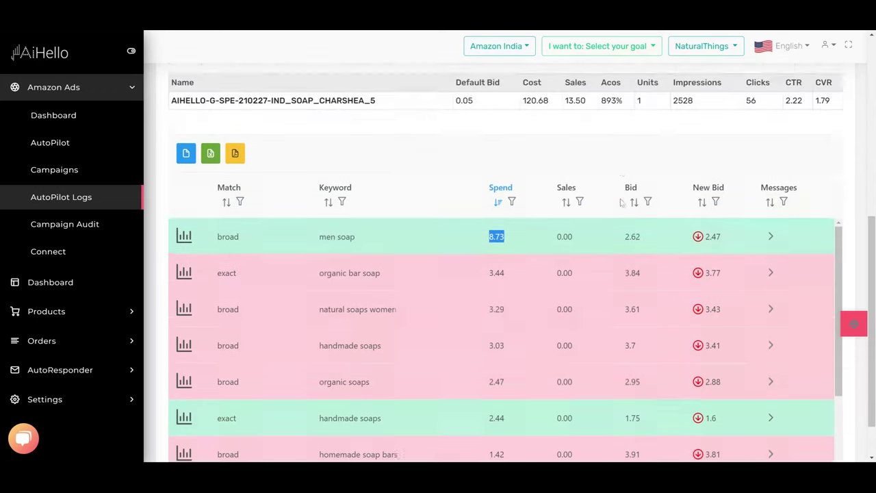
Inspect the campaign's advanced AutoPilot options, including ACoS Average Days, and close without saving.
left_click(183, 191)
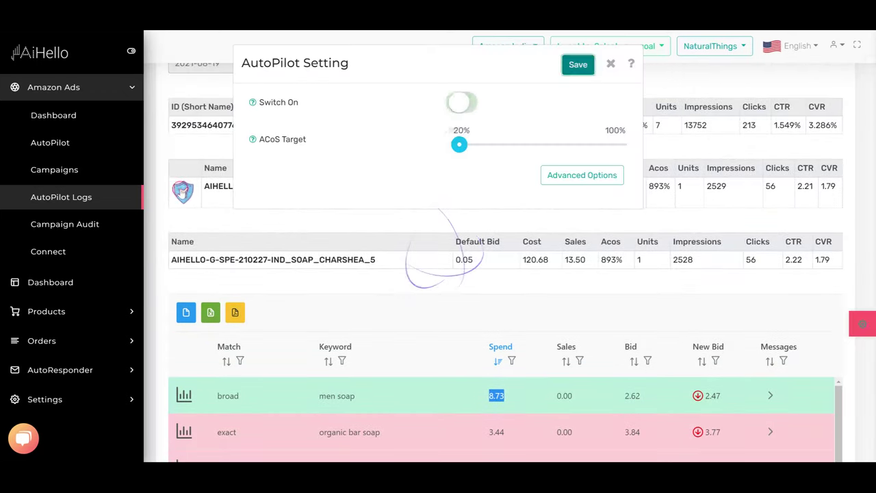
left_click(579, 175)
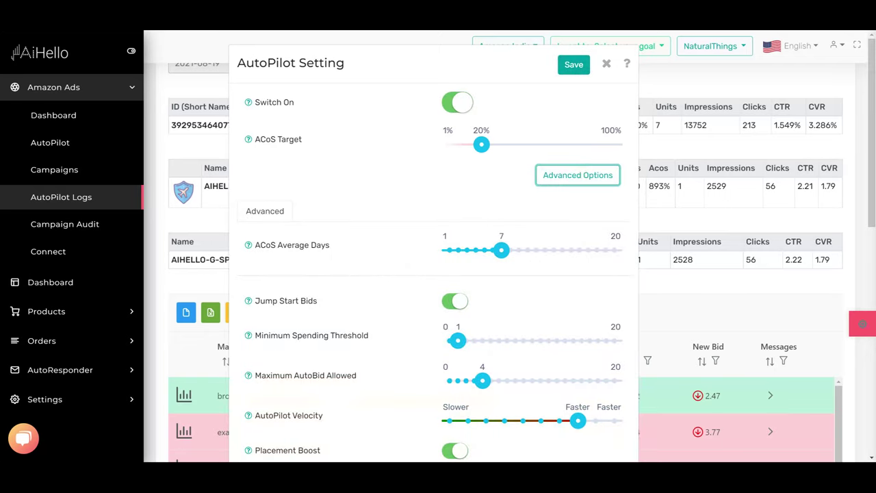
left_click_drag(260, 245, 340, 248)
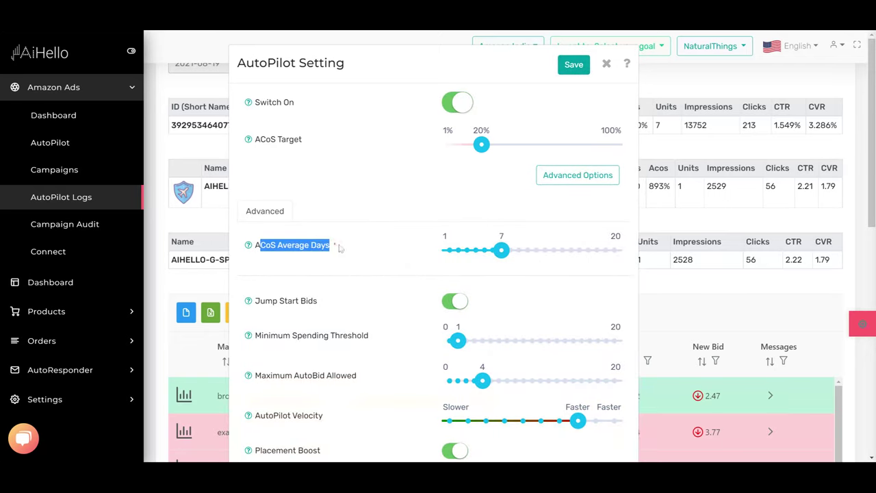
left_click(606, 64)
scroll(470, 298, "down", 3)
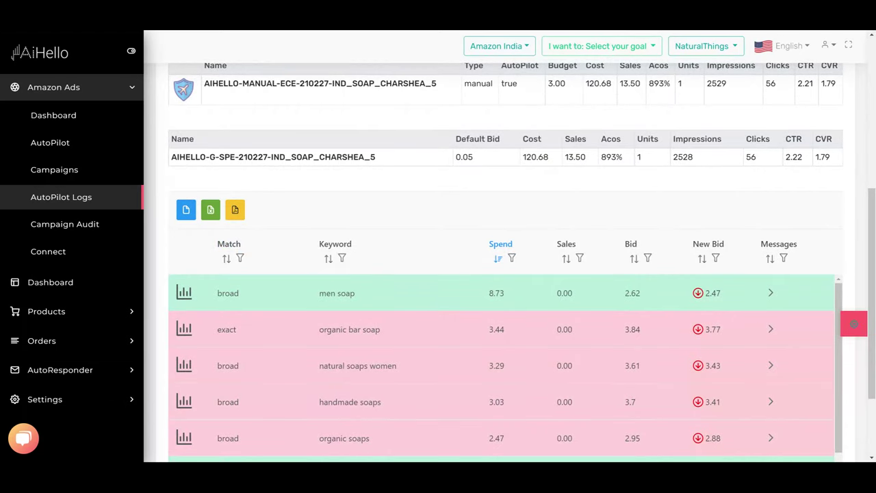
left_click(770, 292)
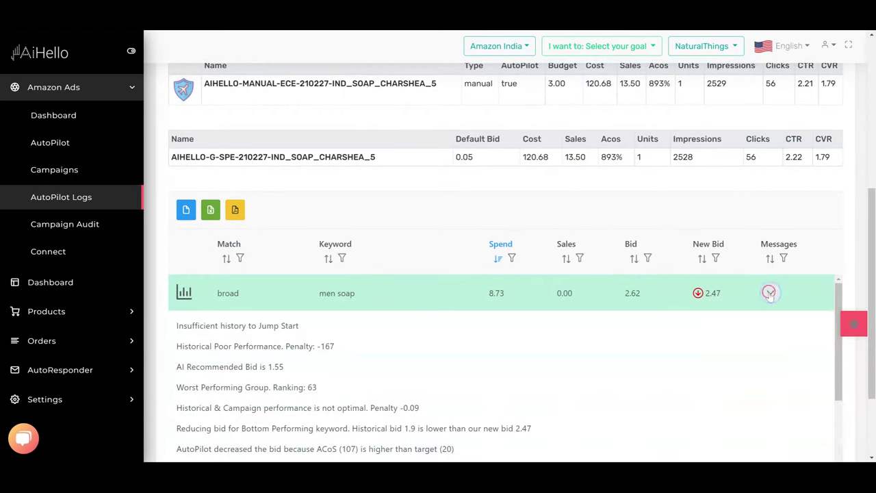
left_click_drag(620, 294, 642, 301)
left_click_drag(704, 292, 721, 294)
scroll(715, 294, "down", 2)
scroll(500, 363, "up", 2)
left_click_drag(182, 355, 322, 357)
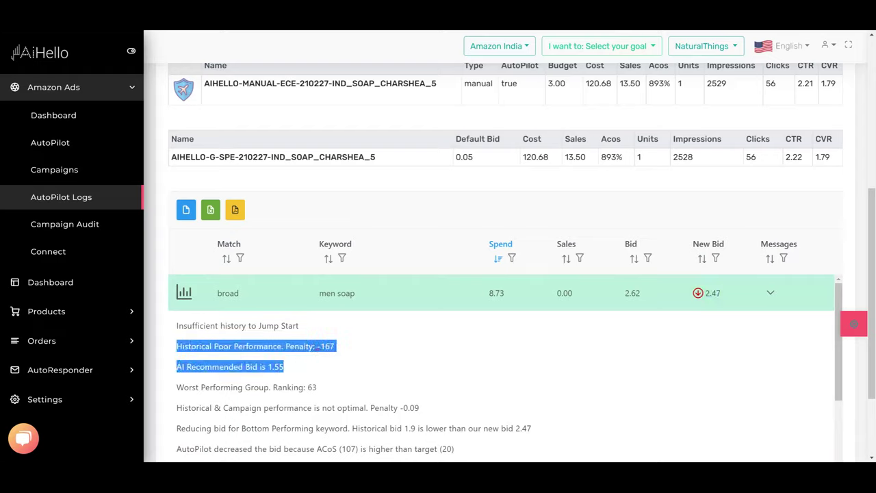
left_click(231, 364)
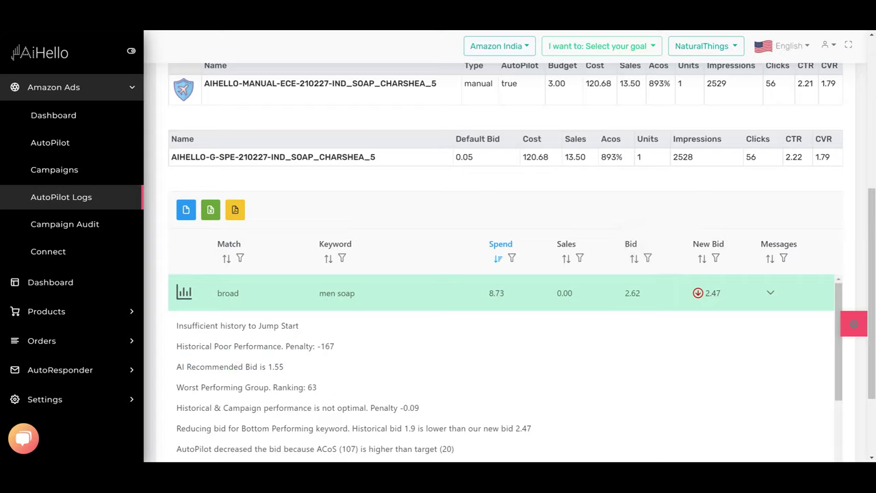
left_click_drag(183, 387, 313, 387)
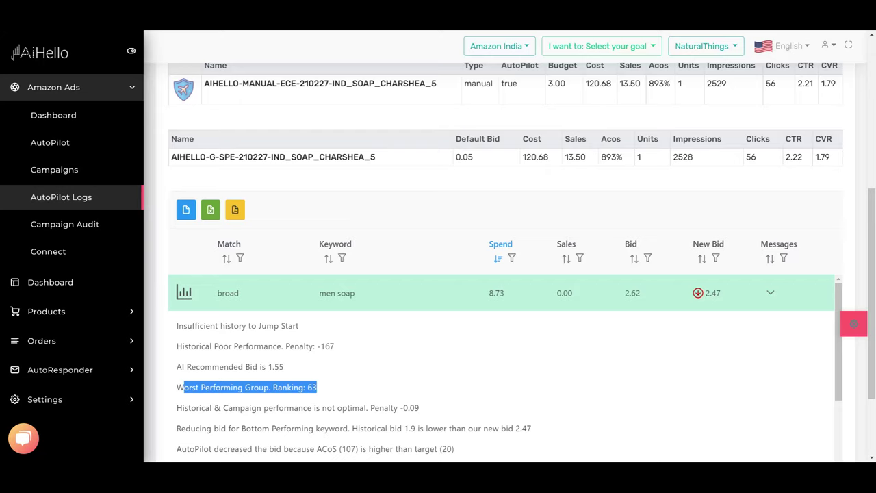
left_click_drag(180, 427, 357, 428)
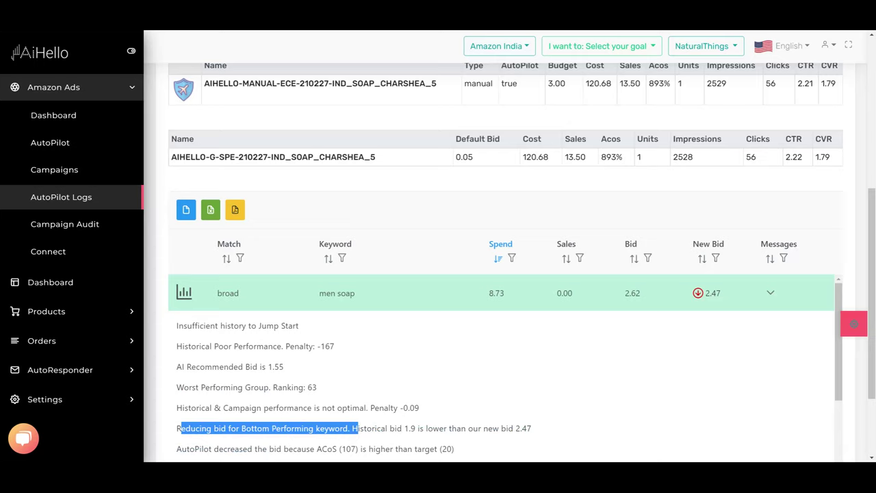
left_click(770, 293)
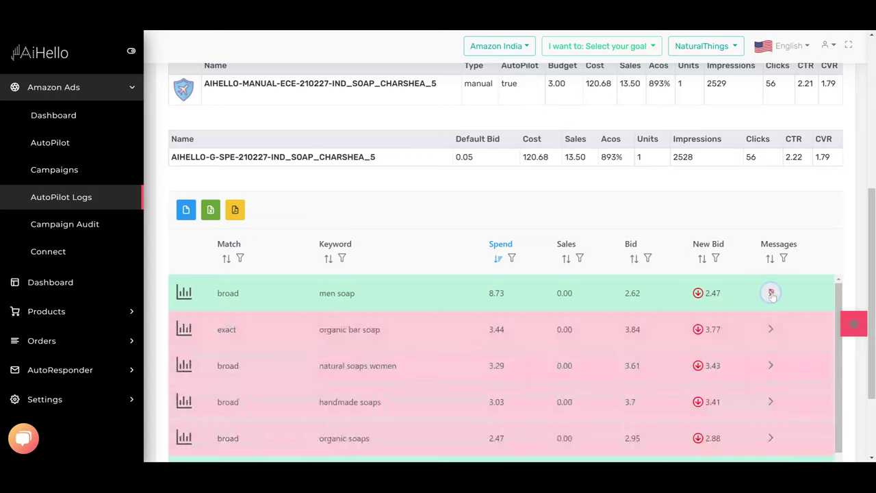
scroll(557, 235, "up", 5)
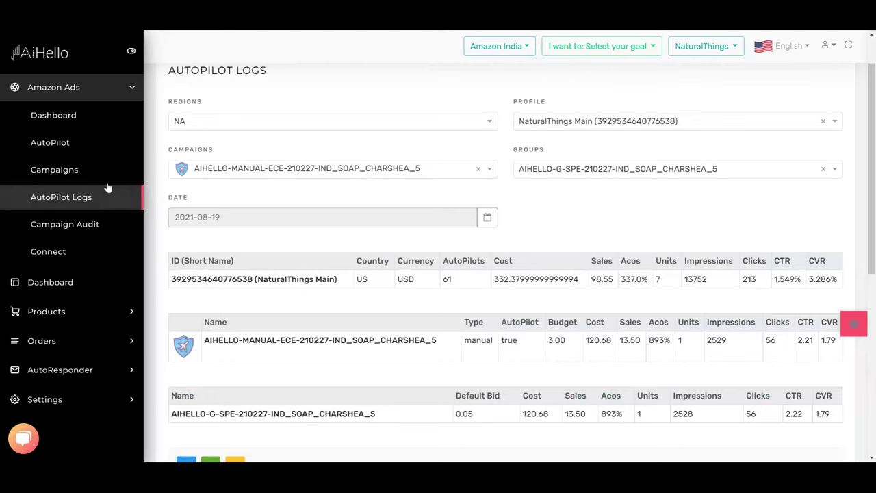
Revisit the Amazon US campaign list, then return to the AutoPilot logs.
left_click(81, 179)
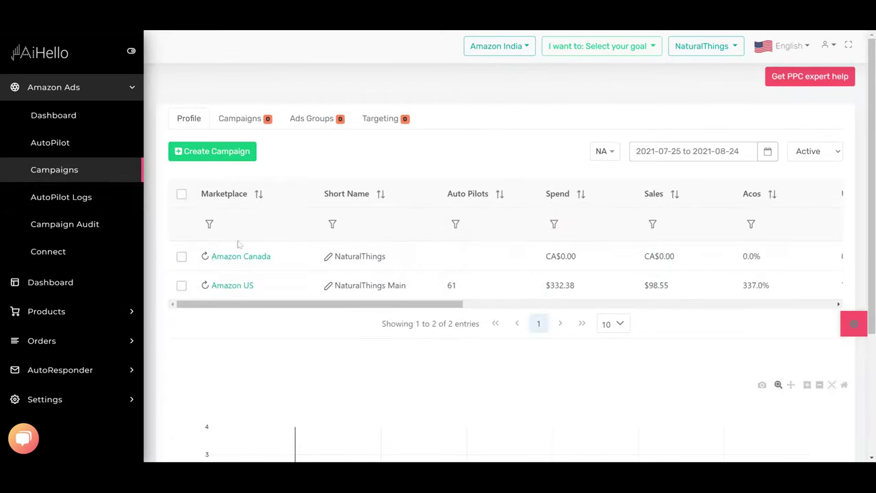
left_click(231, 285)
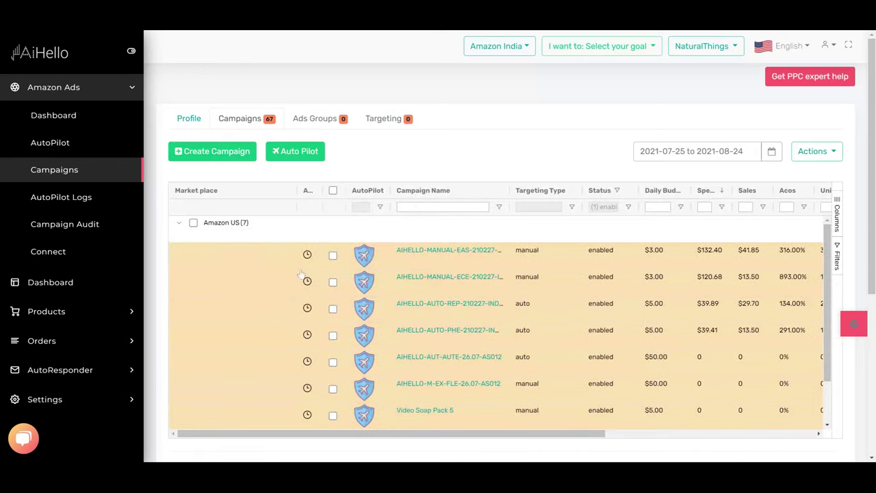
left_click(89, 198)
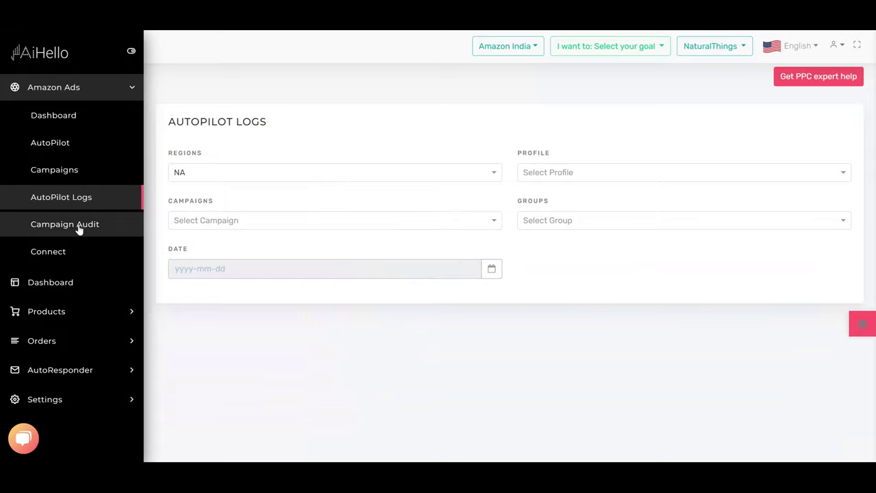
Choose NaturalThings Main and the CHARSHEA_5 campaign on Campaign Audit and analyze it.
left_click(78, 229)
left_click(352, 175)
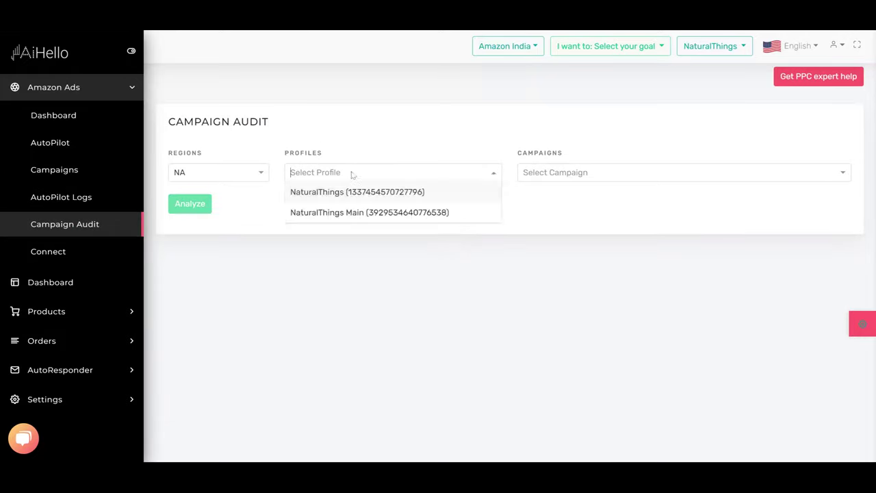
left_click(355, 212)
left_click(593, 176)
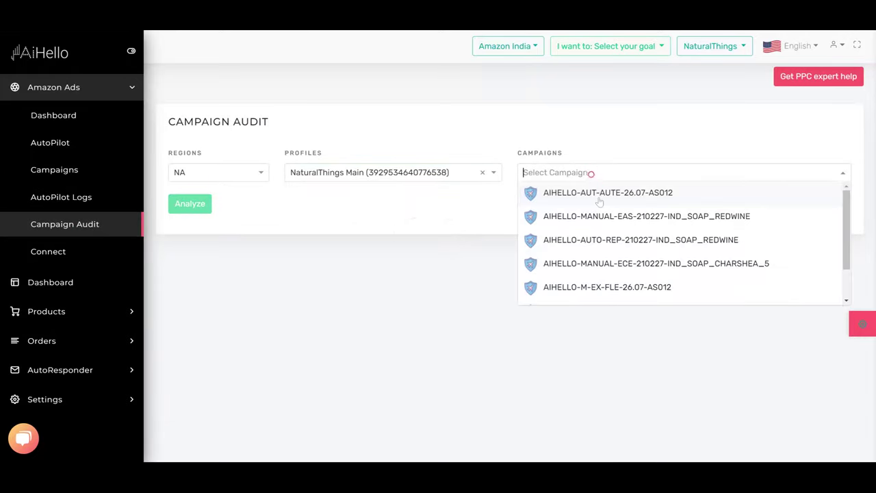
left_click(623, 264)
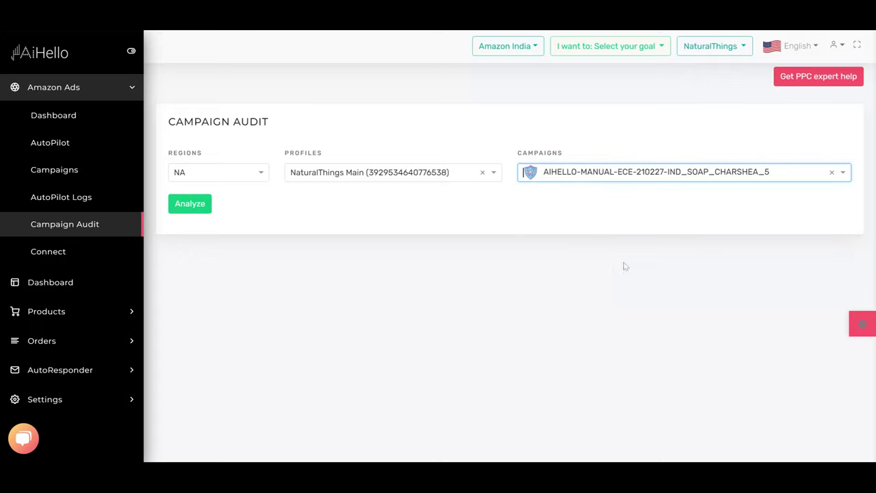
left_click(191, 204)
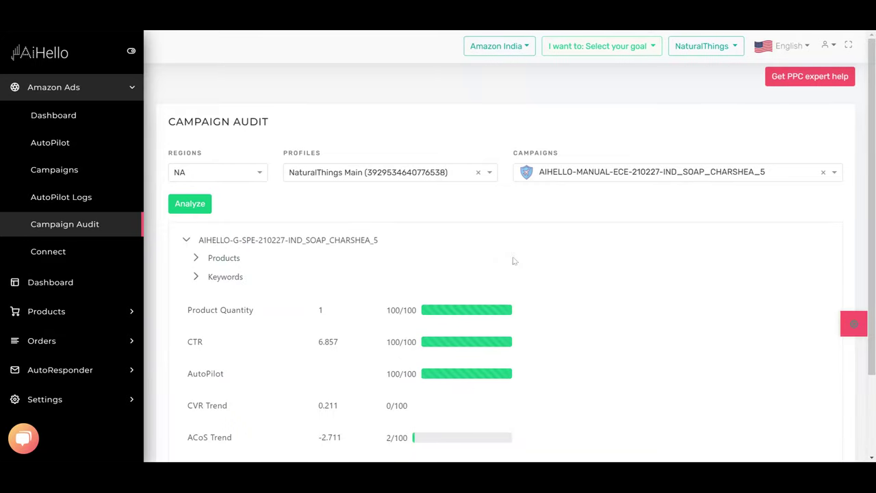
Review the audit scores: CTR 100/100, CVR Trend 0/100, ACoS Trend 2/100.
scroll(513, 260, "down", 3)
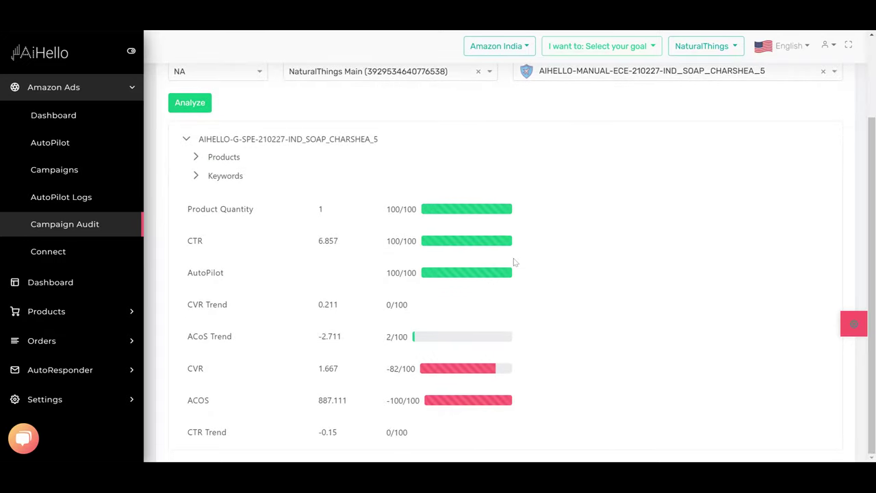
scroll(514, 262, "up", 3)
scroll(515, 262, "down", 2)
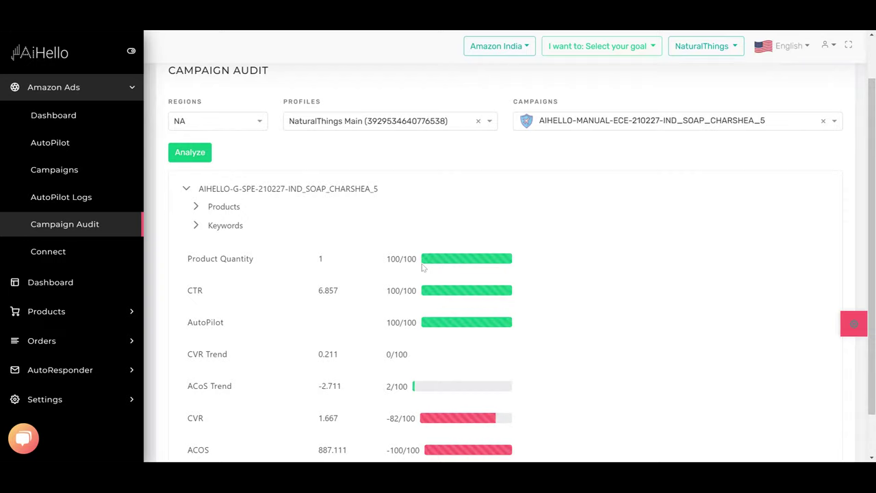
left_click_drag(416, 290, 327, 291)
left_click(328, 290)
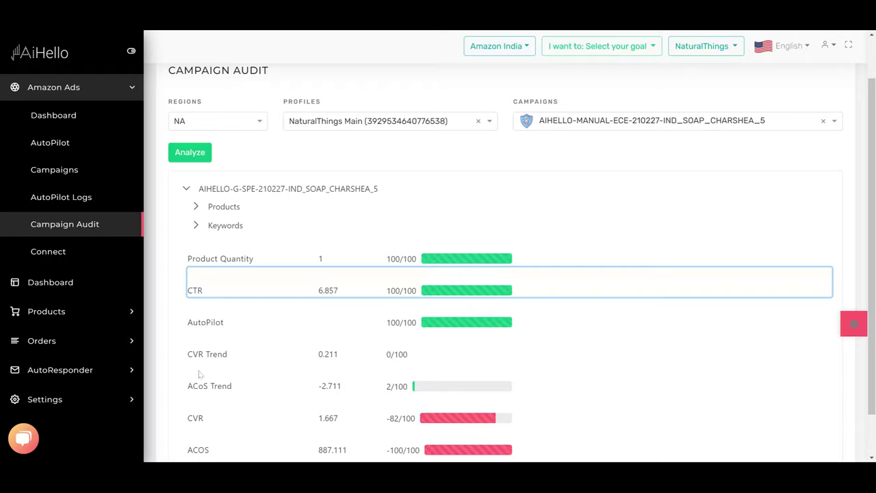
left_click_drag(187, 354, 223, 353)
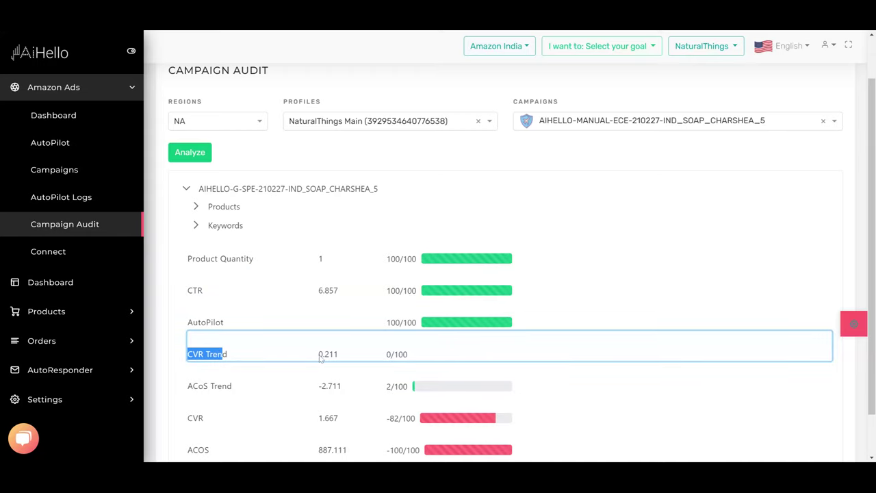
scroll(320, 357, "down", 1)
left_click(273, 329)
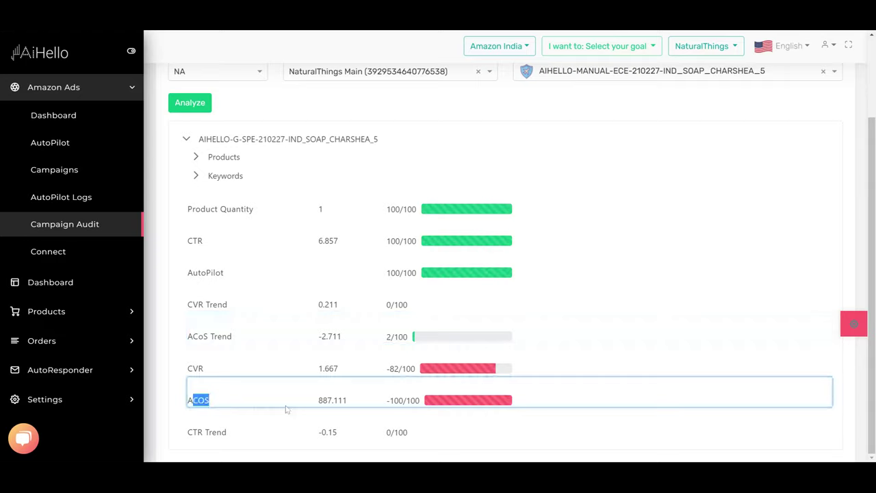
left_click_drag(286, 408, 353, 410)
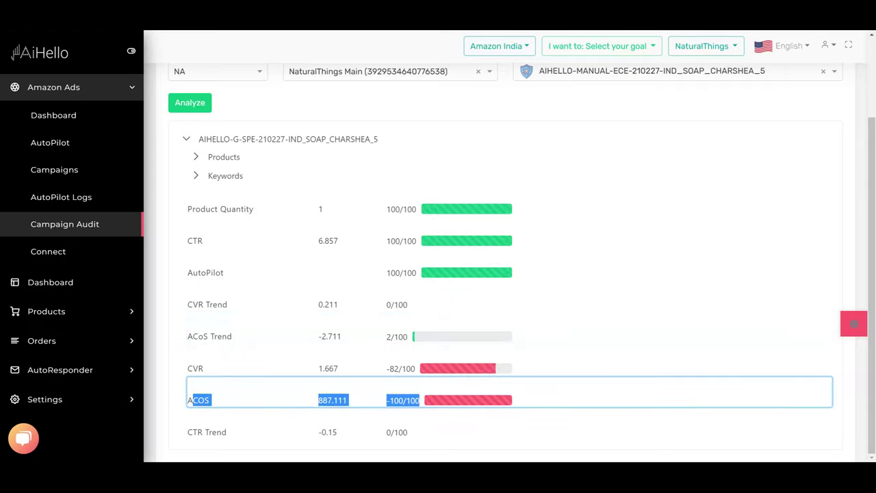
double_click(271, 368)
left_click(326, 368)
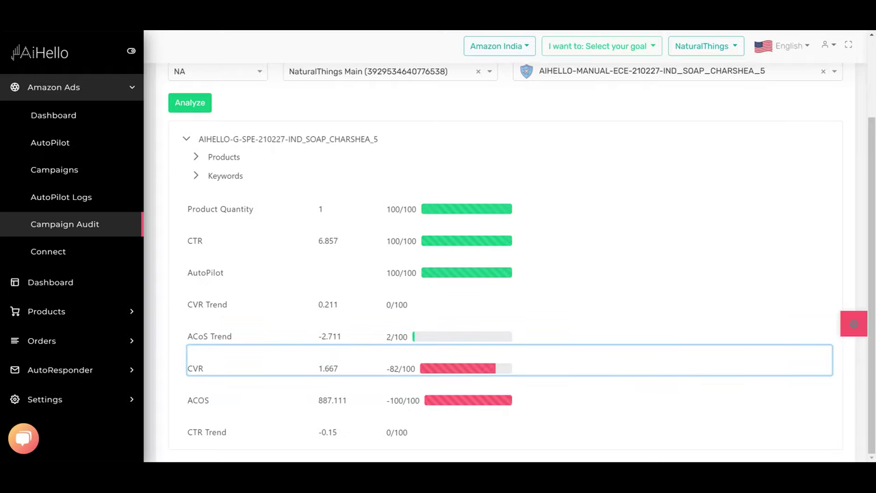
scroll(265, 260, "up", 2)
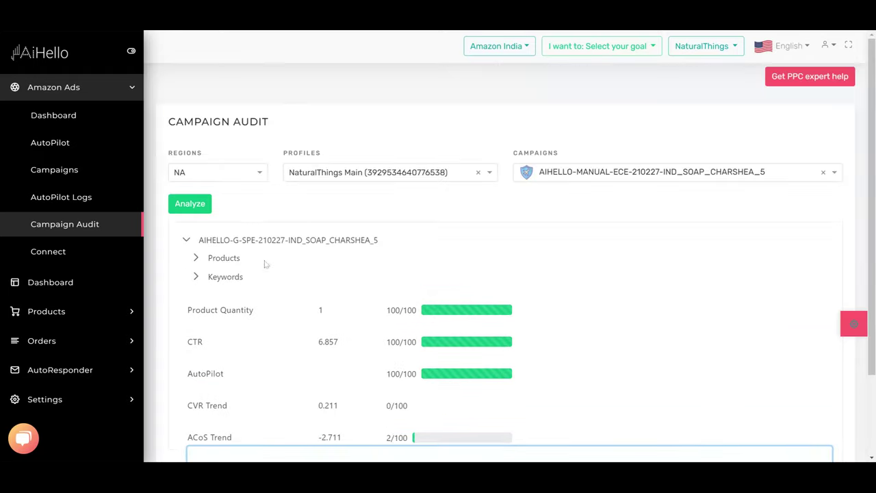
Expand the audited products group to view metrics for product B087R2DJ7Q.
left_click(197, 260)
left_click(203, 275)
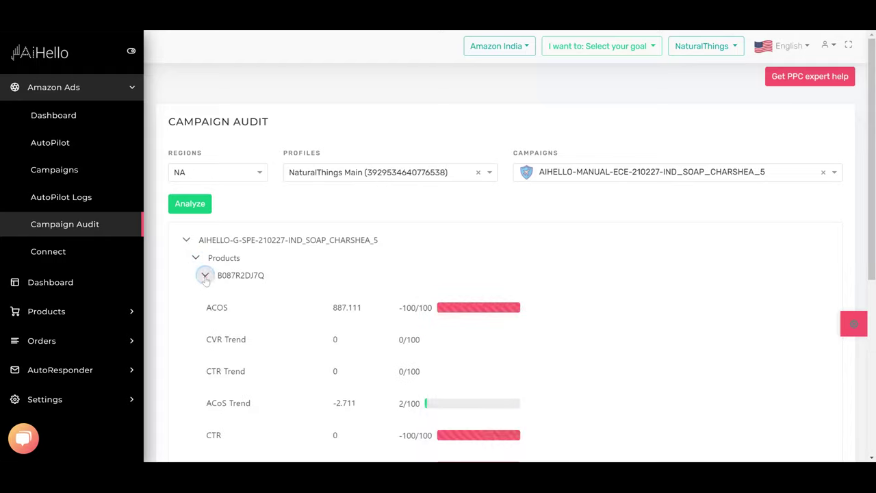
left_click(205, 275)
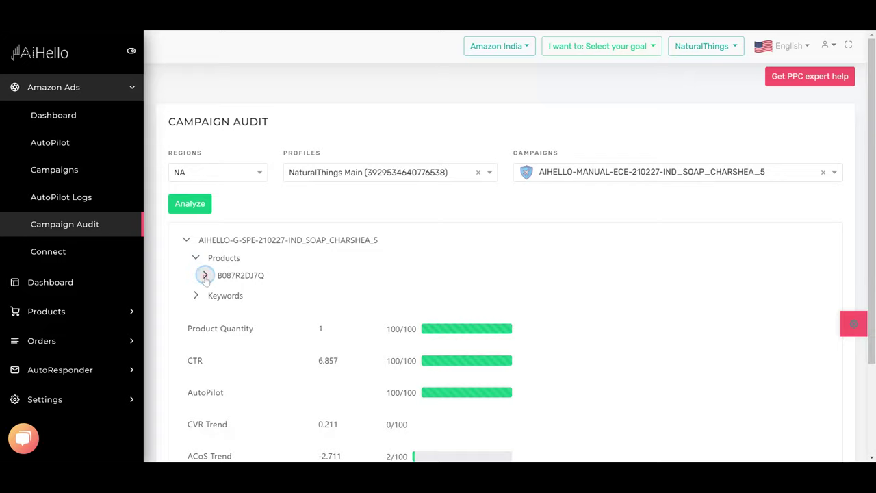
left_click(205, 275)
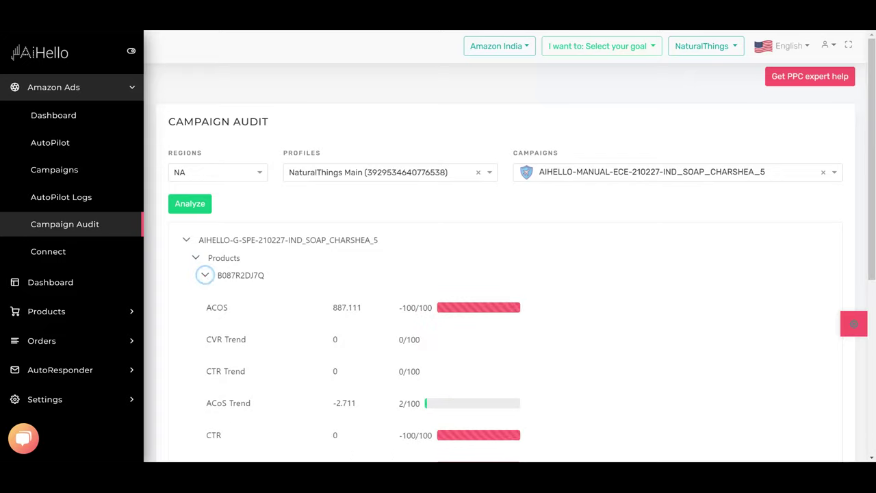
left_click(204, 275)
left_click(196, 258)
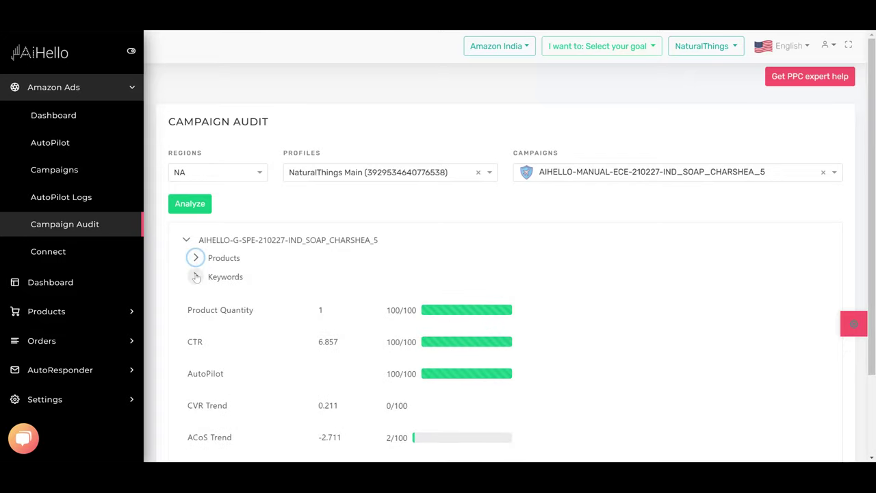
Check the natural soap keyword's audit metrics, then bring up the Amazon Connect regions page.
left_click(196, 277)
left_click(205, 295)
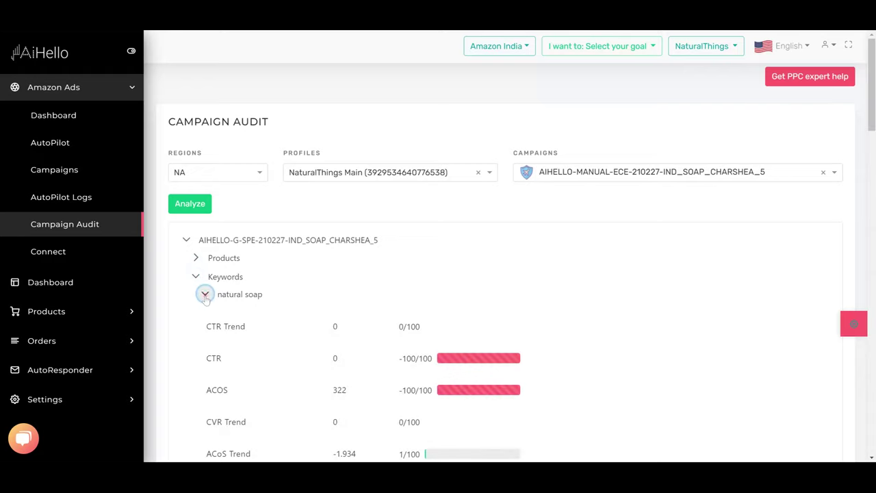
left_click(196, 276)
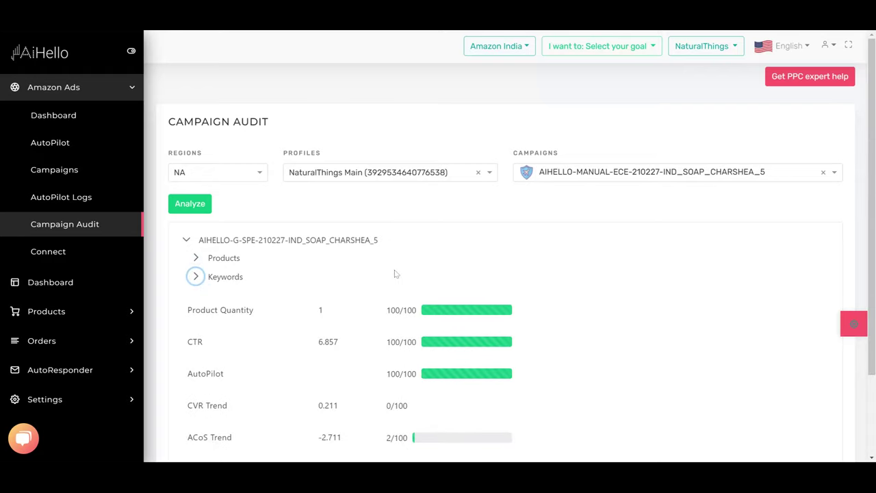
scroll(395, 274, "down", 3)
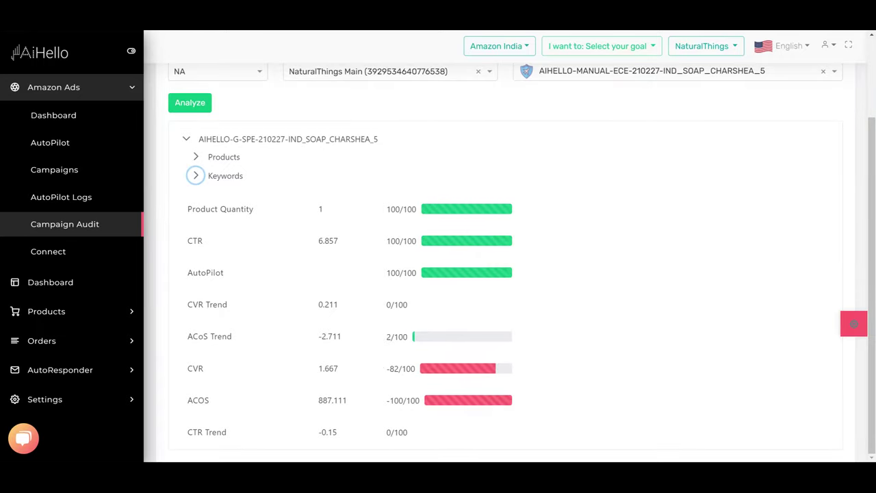
left_click(55, 253)
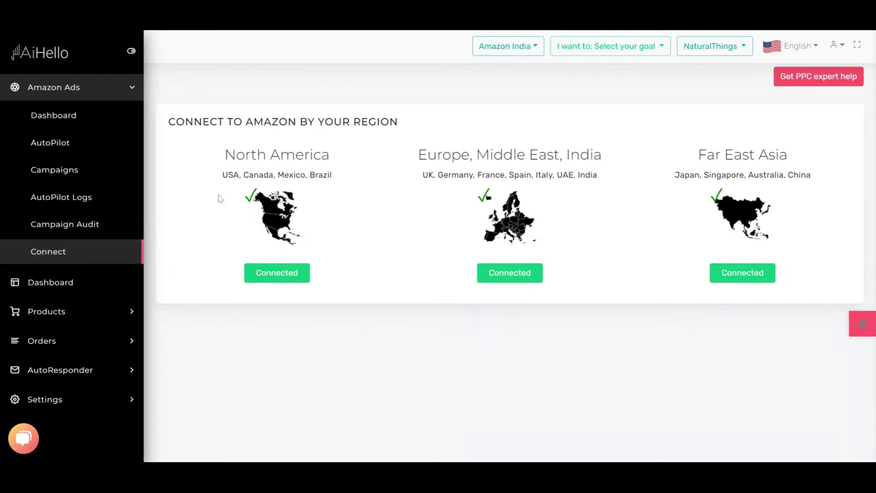
On the AutoPilot page, pick NaturalThings Main and sort campaigns by Sales descending.
left_click(55, 118)
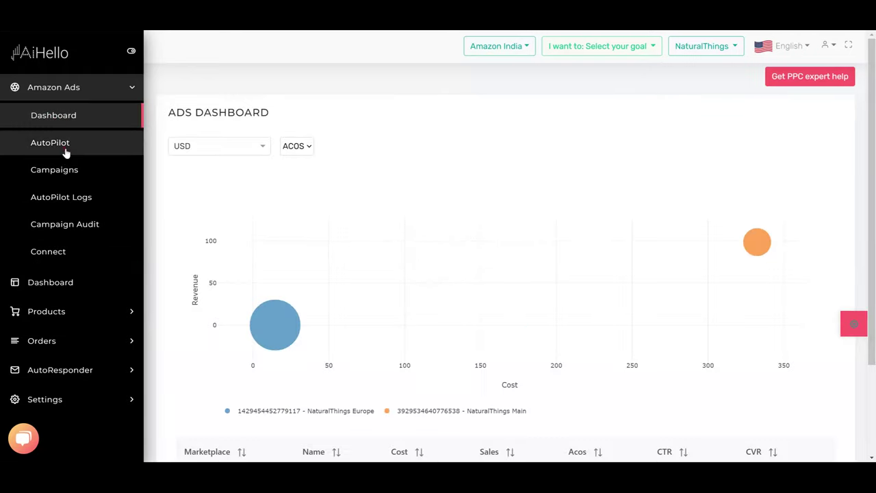
left_click(65, 149)
left_click(584, 192)
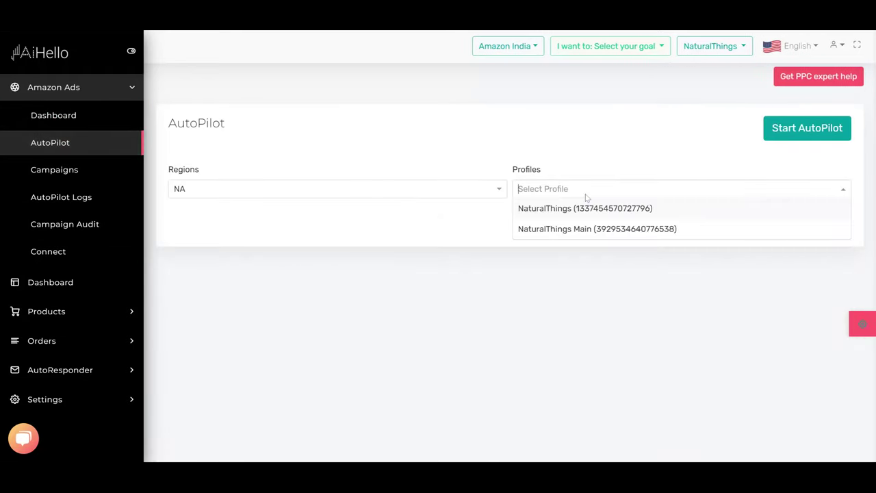
left_click(576, 236)
scroll(496, 256, "down", 2)
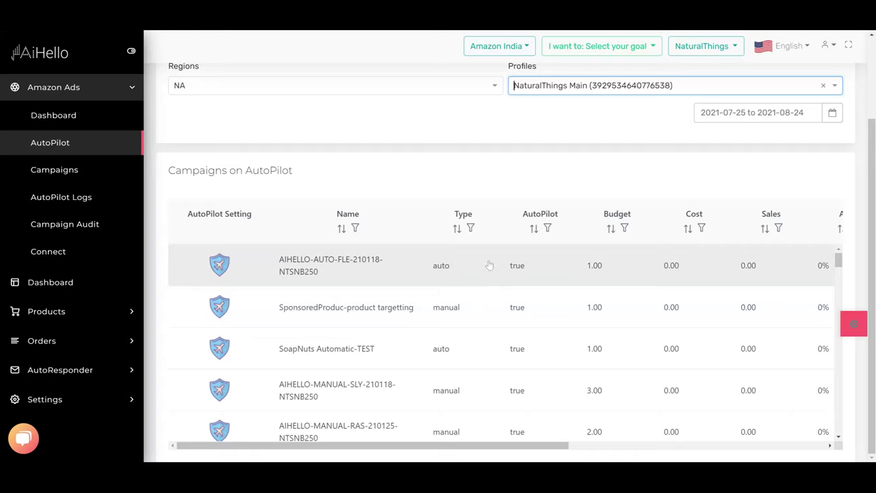
left_click(765, 227)
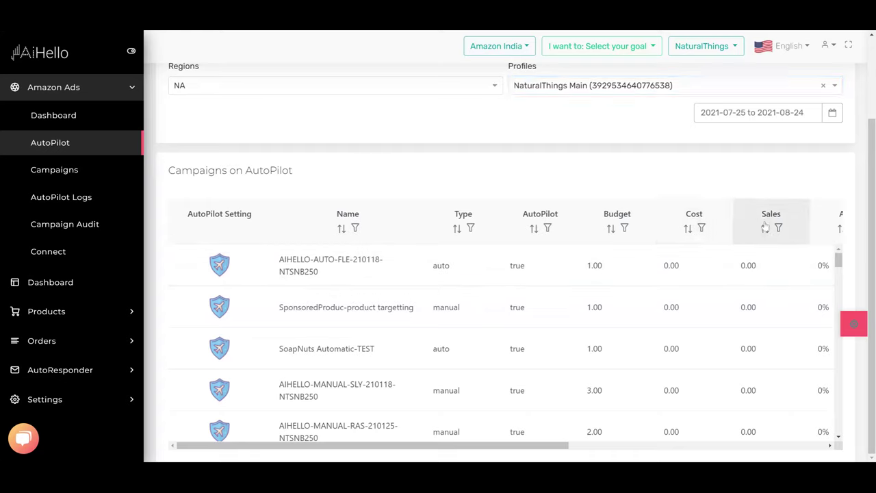
left_click(765, 228)
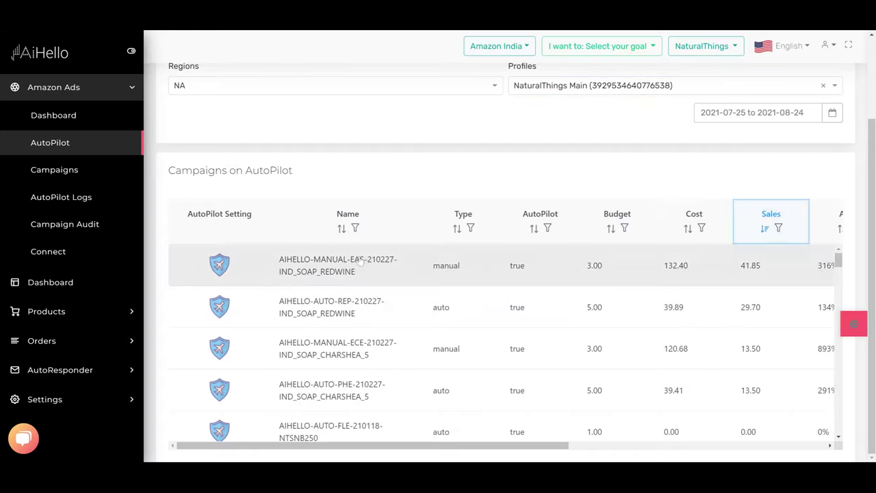
scroll(410, 171, "down", 5)
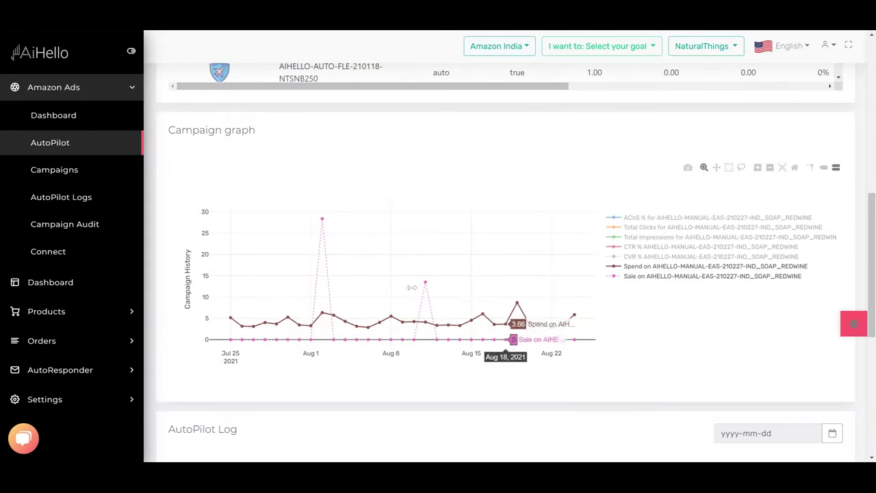
Open the Amazon US campaigns list and chart the first campaign's history.
left_click(42, 173)
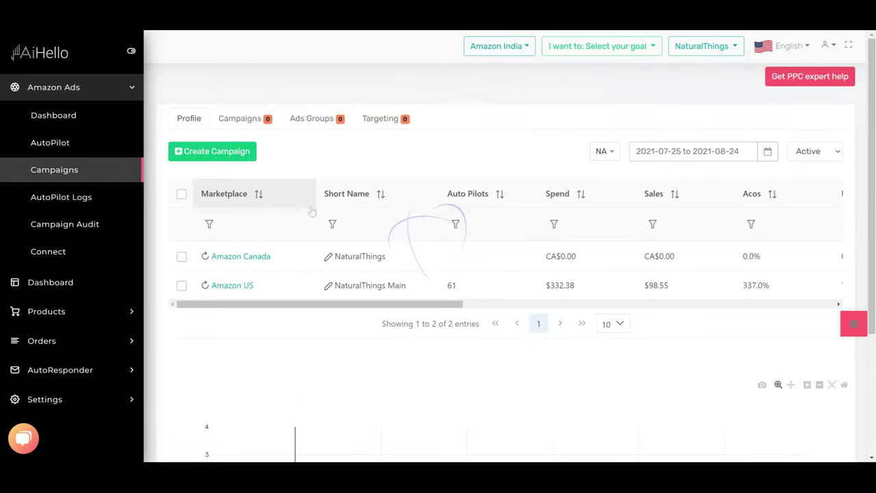
left_click(240, 286)
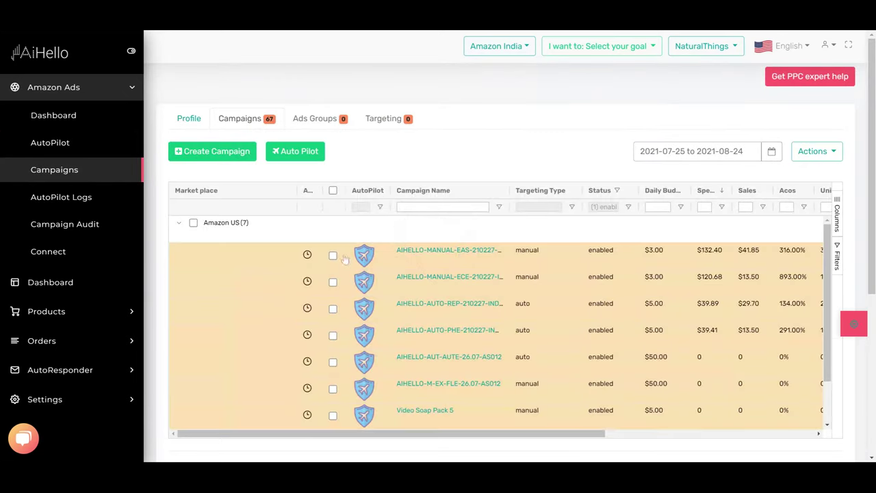
left_click(333, 254)
scroll(515, 119, "down", 4)
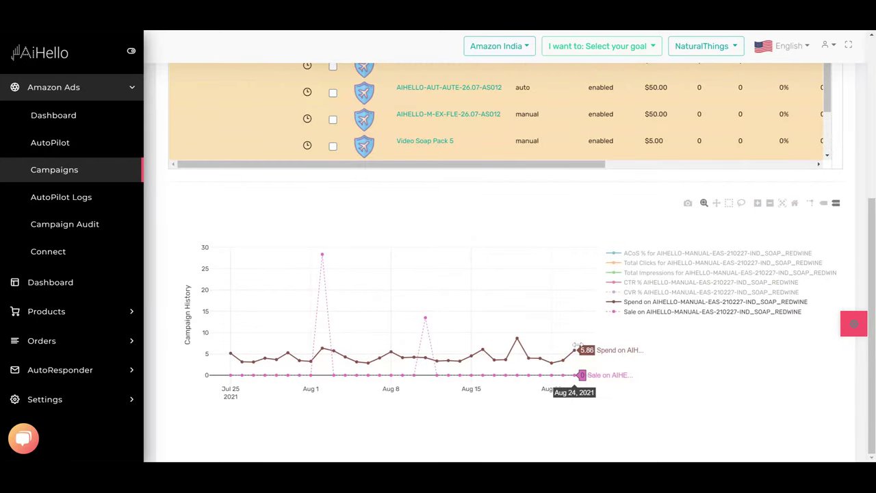
Switch the chart to the AIHELLO-MANUAL-ECE-210227-IND_SOAP_CHARSHEA_5 campaign.
scroll(575, 345, "up", 2)
scroll(577, 344, "up", 1)
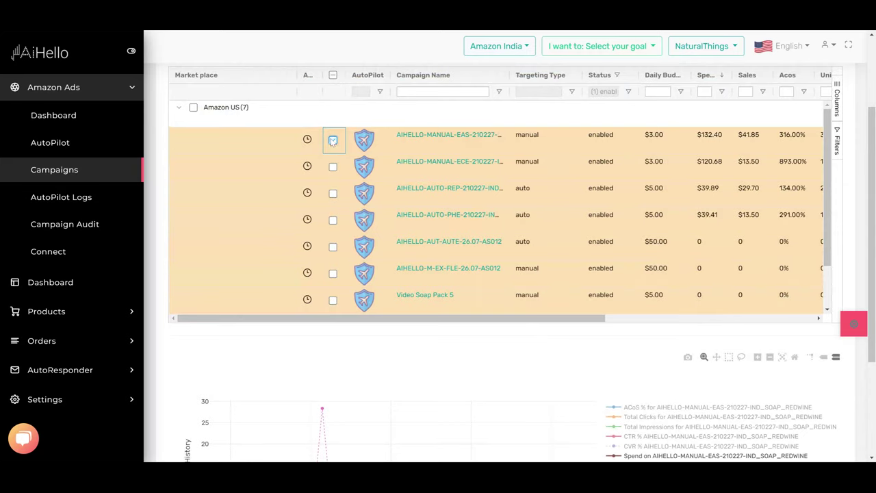
left_click(332, 167)
scroll(438, 369, "down", 3)
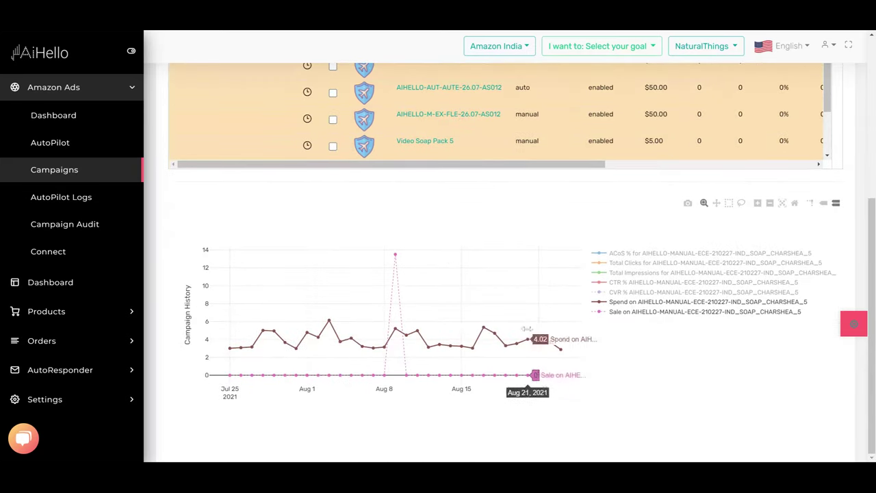
scroll(551, 391, "up", 4)
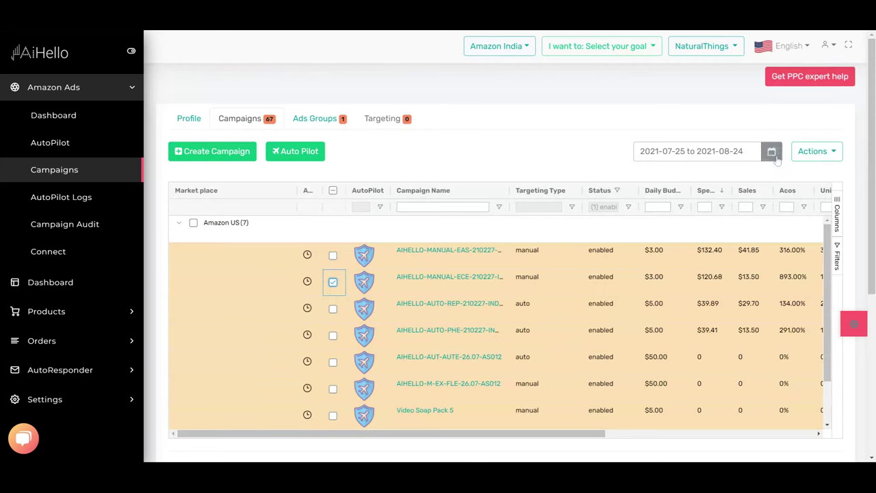
Set the reporting period from 2021-07-01 to 2021-08-24 and review the ECE campaign's chart.
left_click(771, 150)
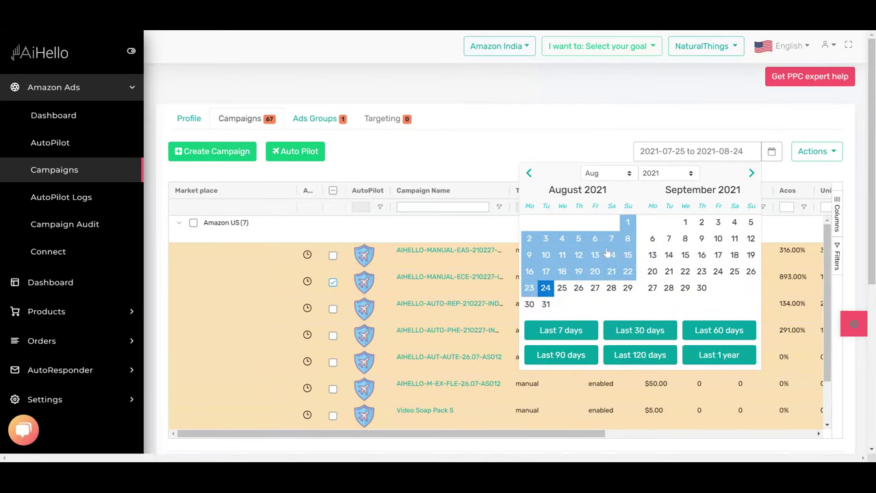
left_click(528, 173)
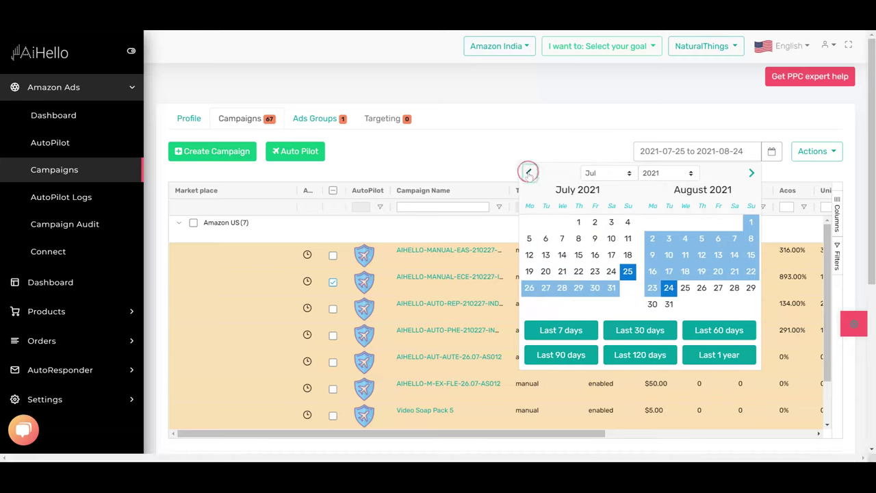
left_click(578, 222)
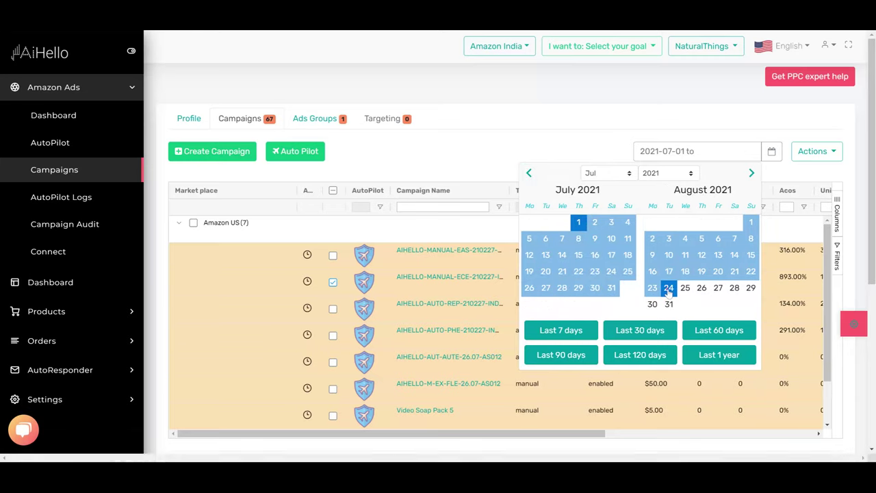
left_click(668, 288)
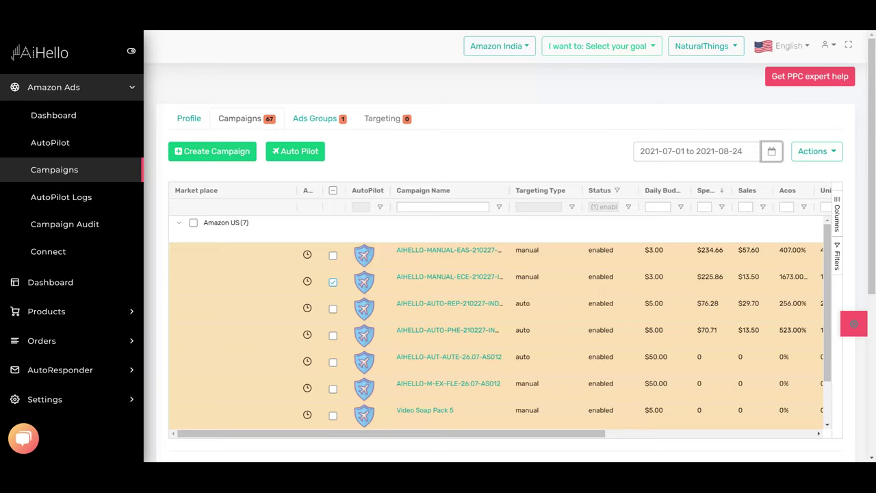
scroll(540, 150, "down", 3)
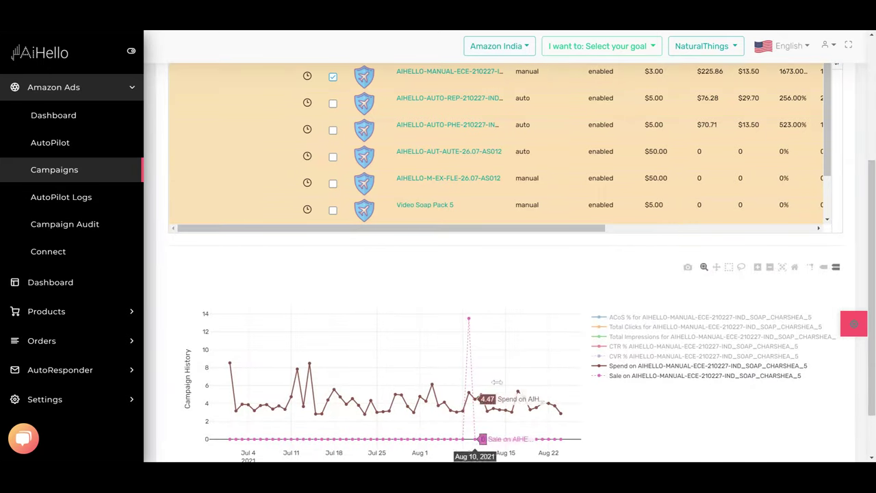
scroll(553, 364, "up", 3)
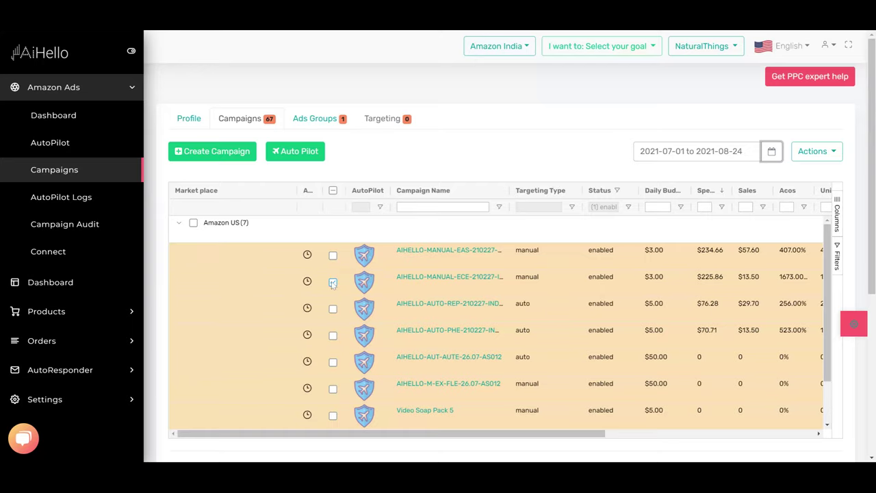
Open the ECE campaign's ad group targeting and view its Negative Keywords.
left_click(418, 277)
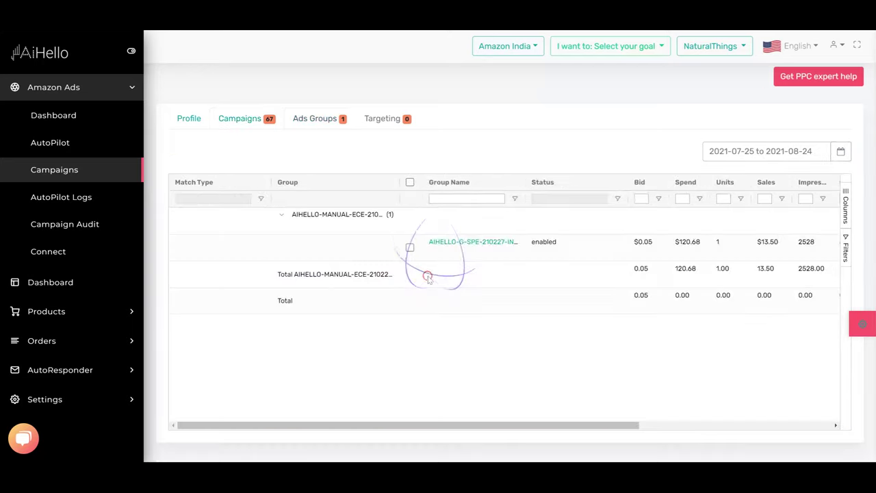
left_click(449, 243)
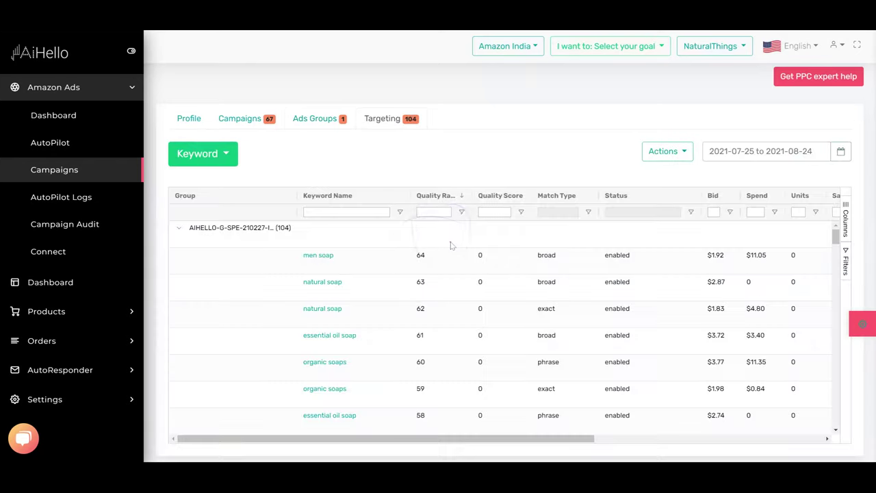
left_click(213, 156)
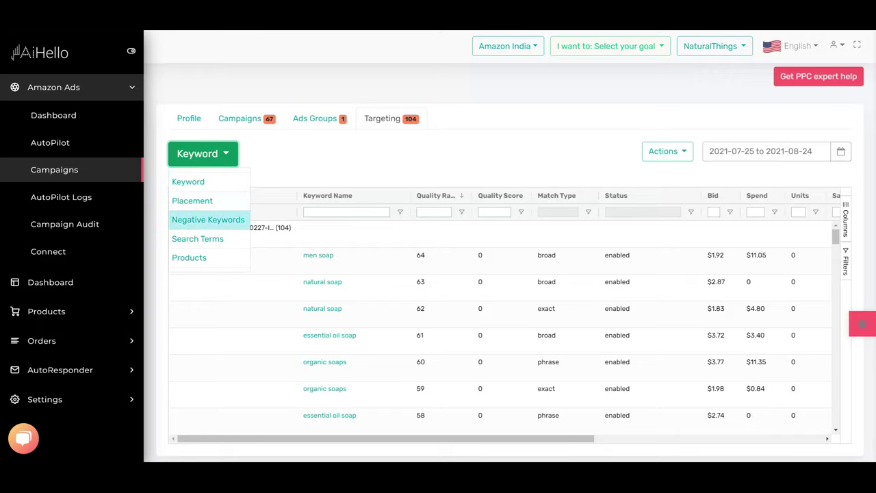
left_click(204, 220)
left_click(232, 159)
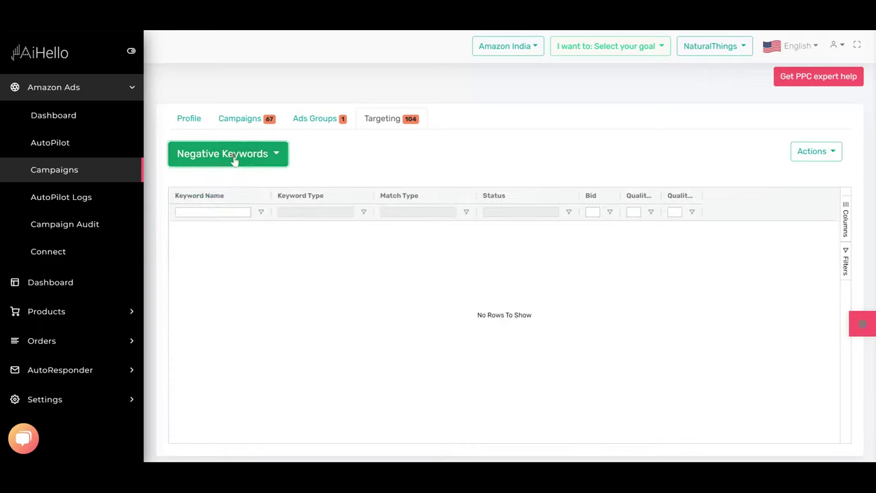
Switch the targeting view to Products and select the single targeted product.
left_click(223, 162)
left_click(202, 256)
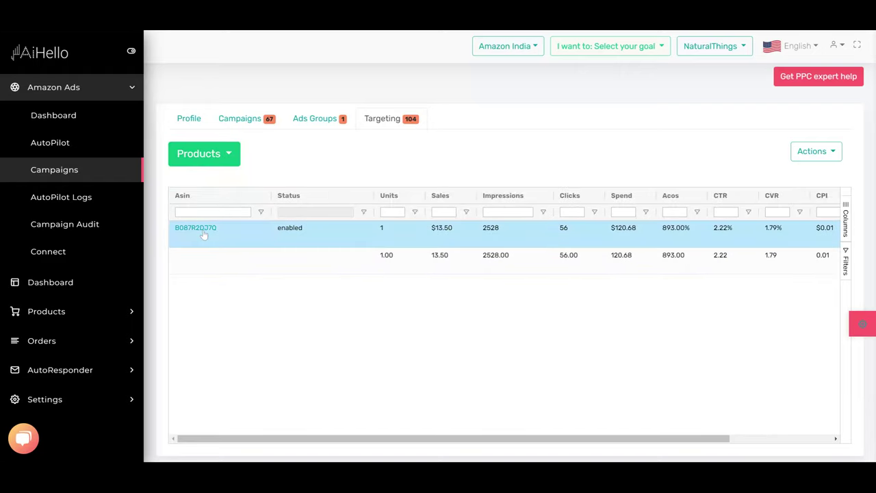
left_click(208, 235)
Review the Search Terms and Placement views, then return to the Keyword list.
left_click(214, 154)
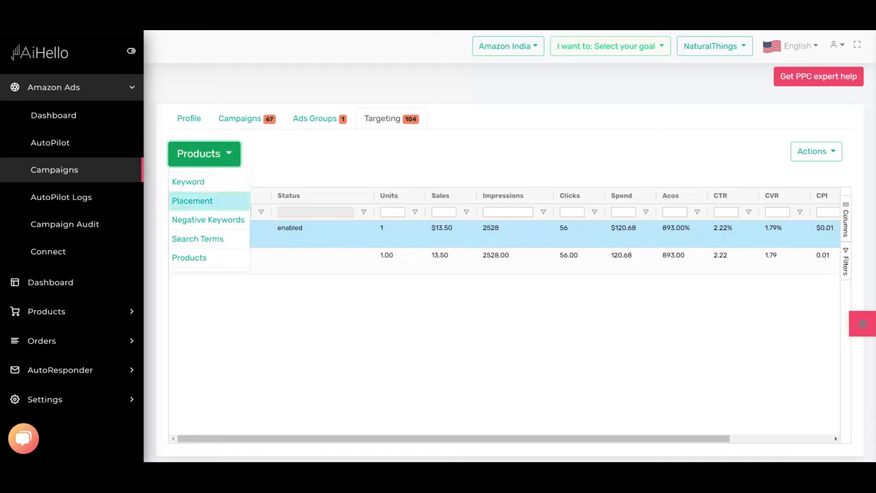
left_click(197, 238)
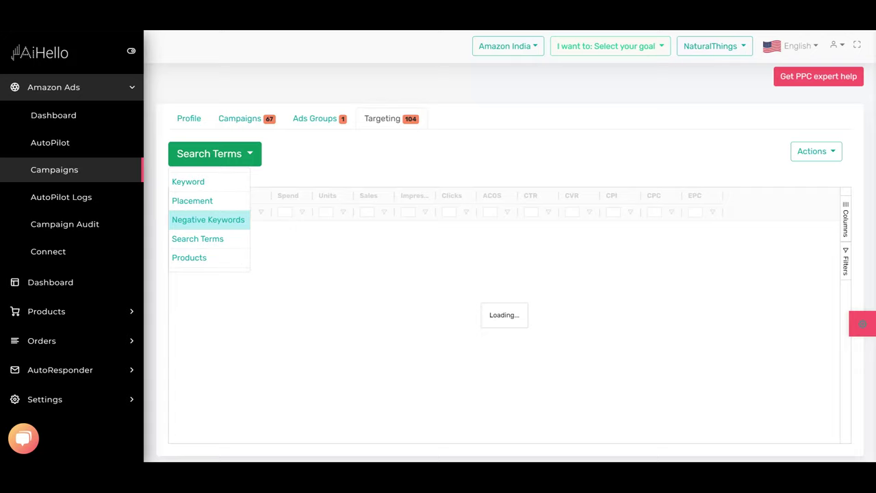
left_click(197, 202)
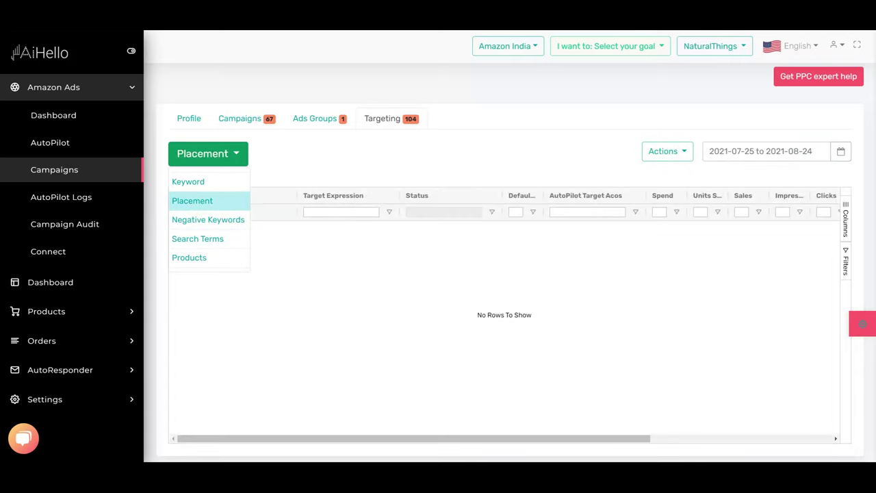
left_click(199, 200)
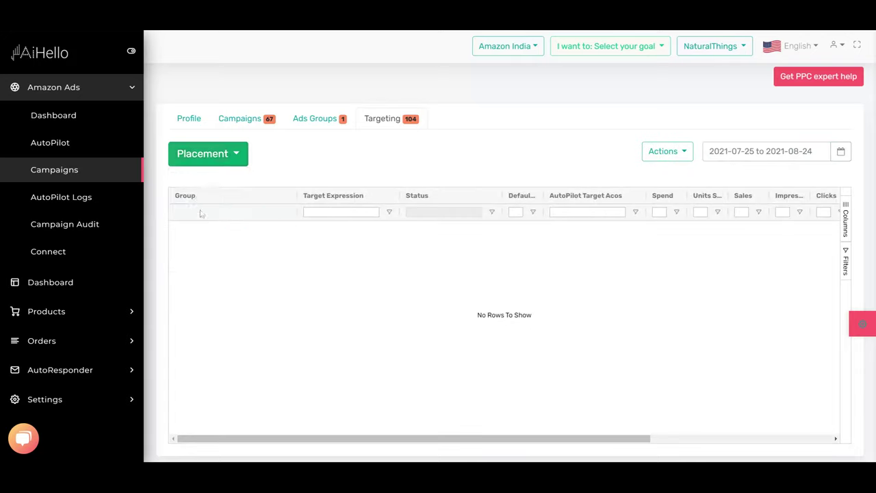
left_click(204, 164)
left_click(200, 181)
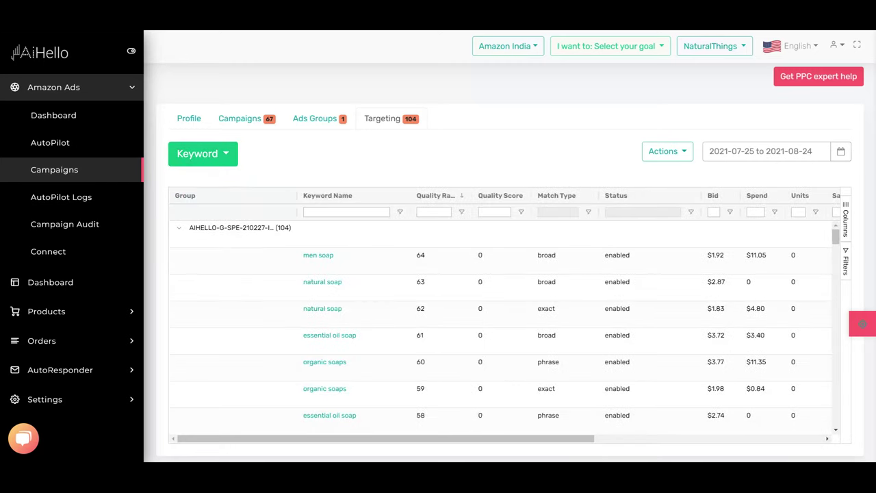